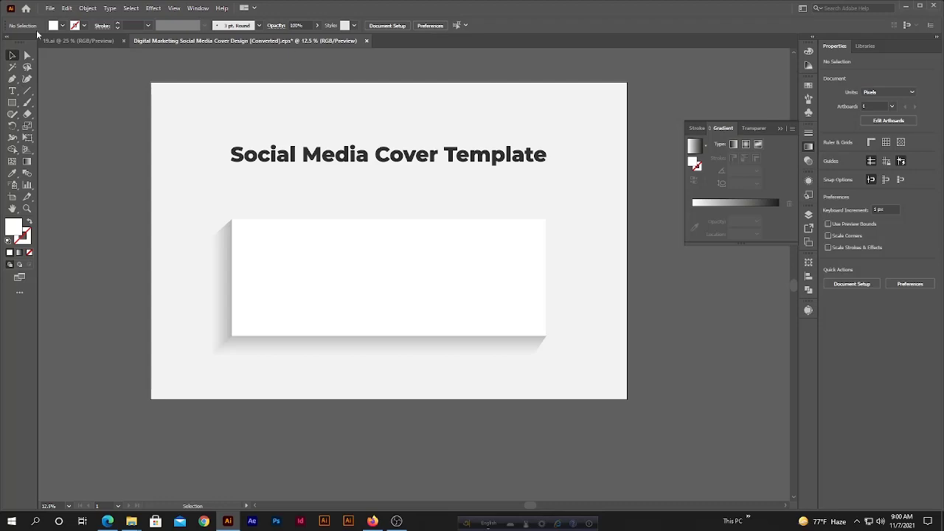
Create a new document from the Web presets, 6000 px wide and 4000 px high.
left_click(50, 8)
left_click(51, 18)
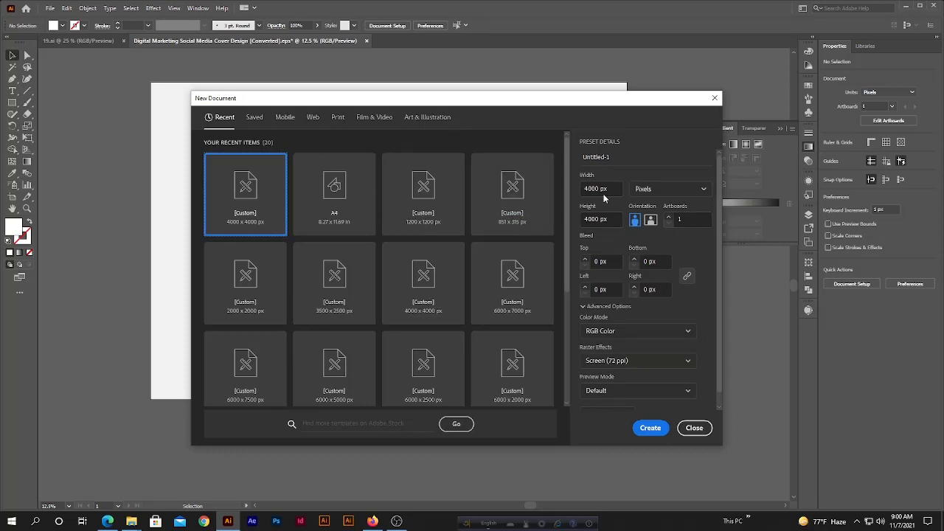
left_click(312, 118)
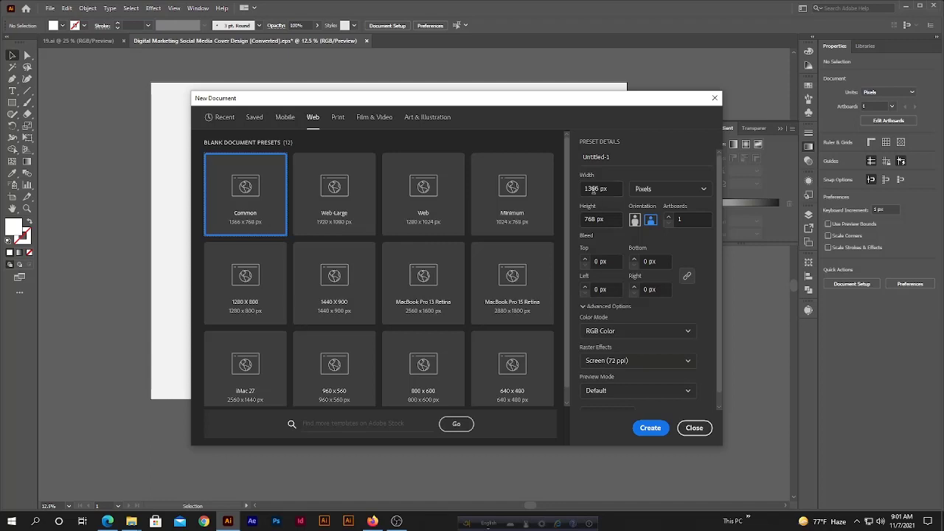
double_click(594, 189)
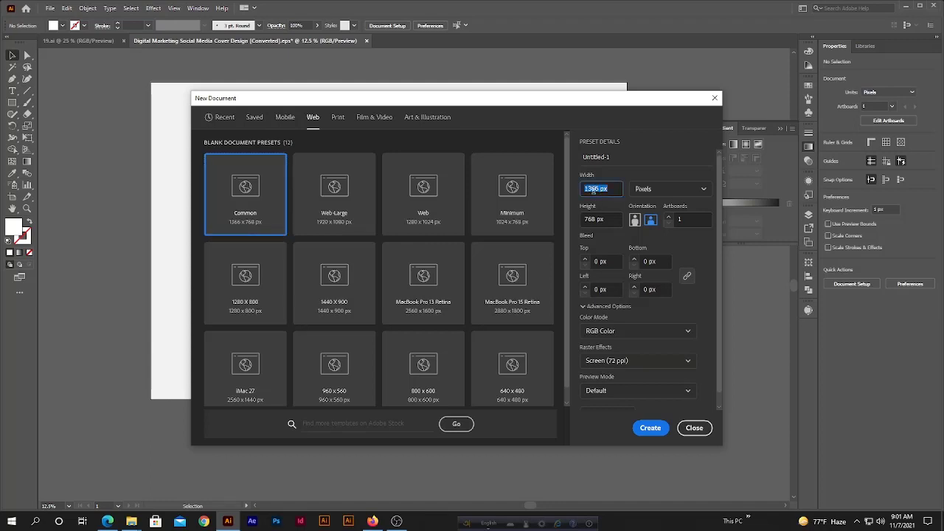
type("6000")
double_click(592, 217)
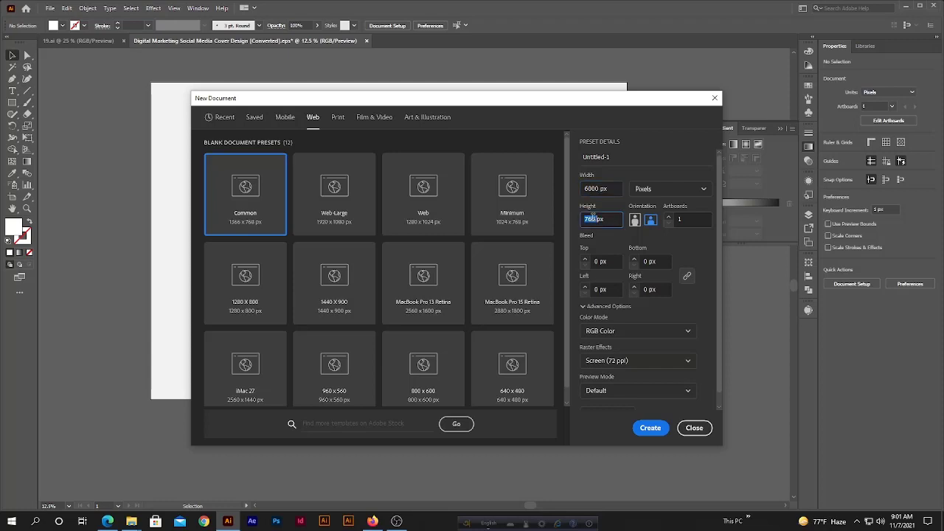
type("4000")
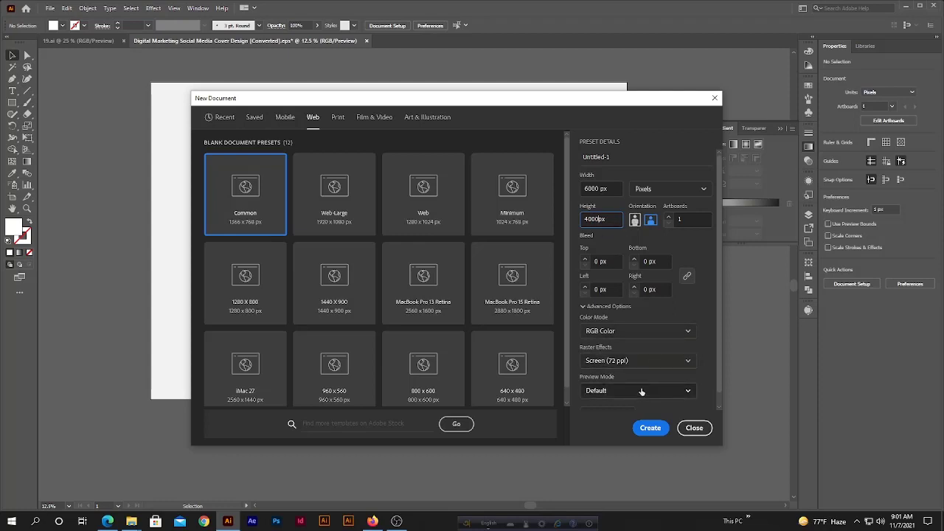
left_click(647, 428)
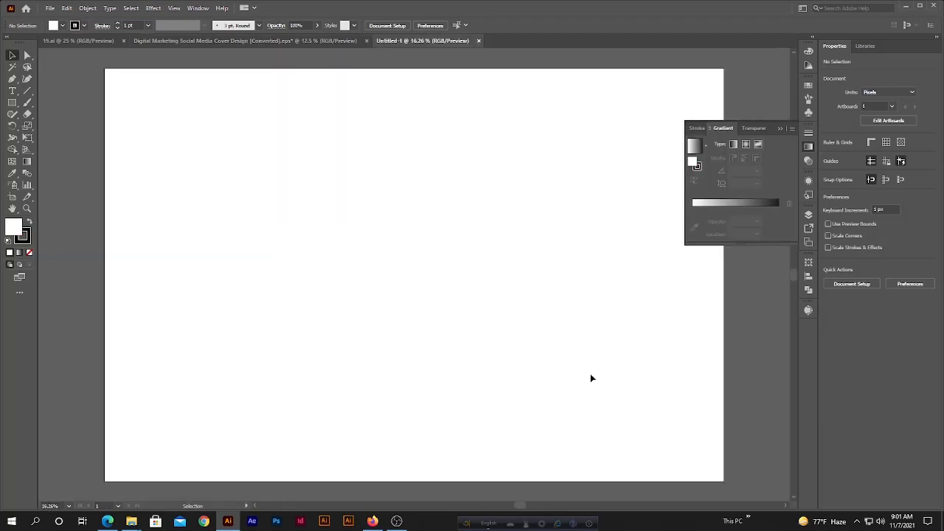
Copy the white box with its shadows from the Digital Marketing Social Media Cover Design document onto the lower part of the new artboard.
left_click(275, 42)
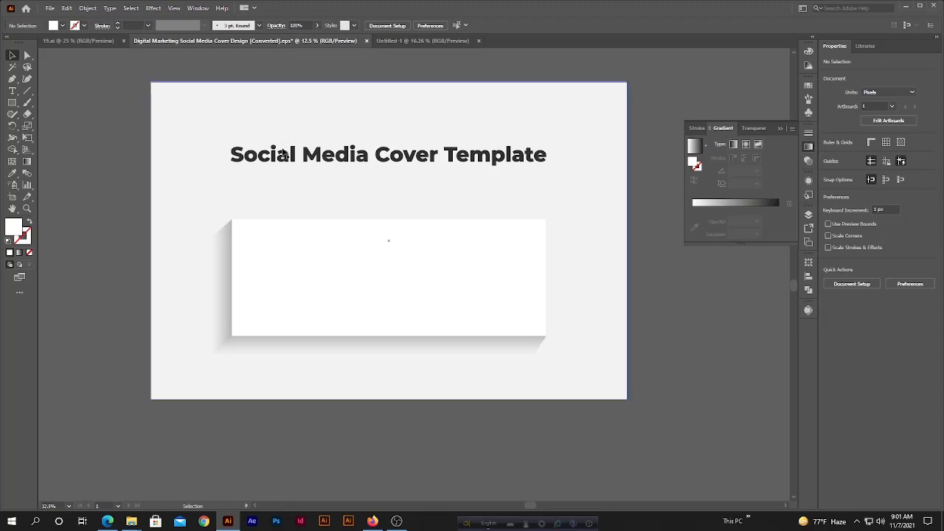
left_click(278, 294)
left_click_drag(278, 295, 391, 359)
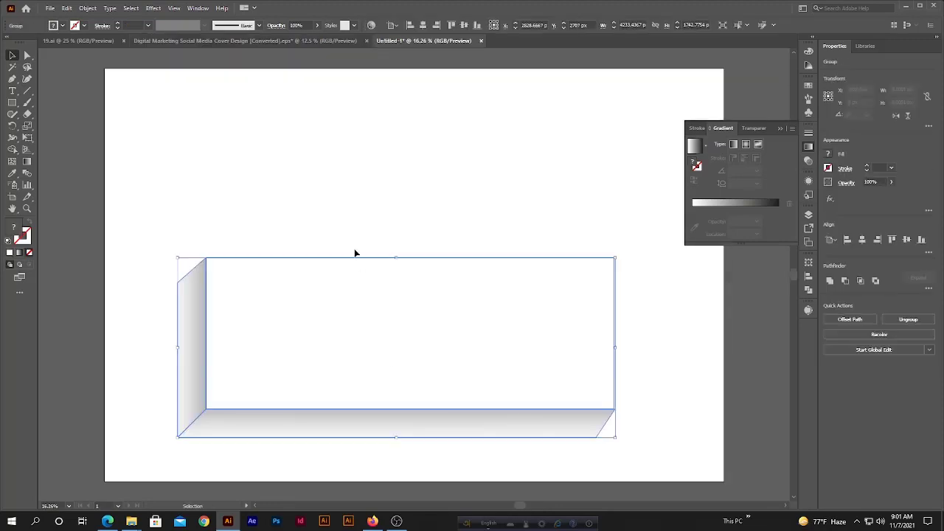
left_click(332, 361)
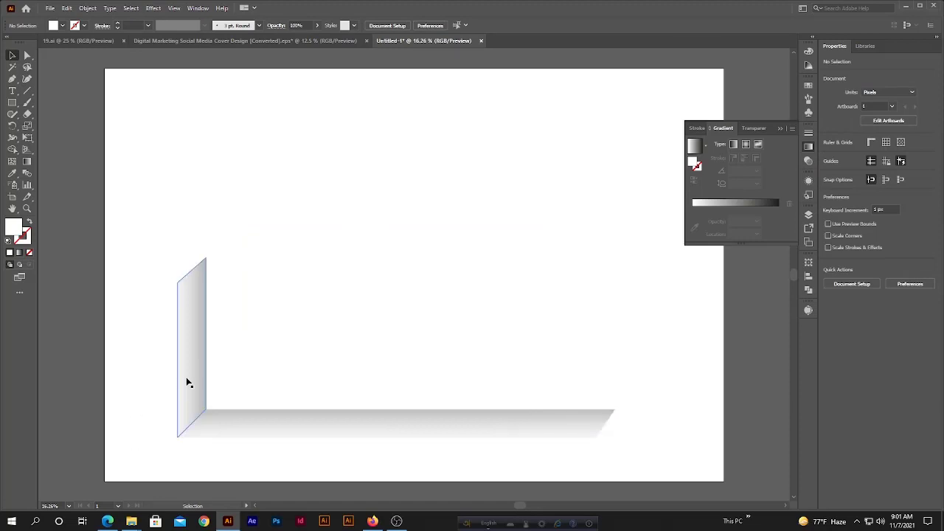
left_click(270, 373)
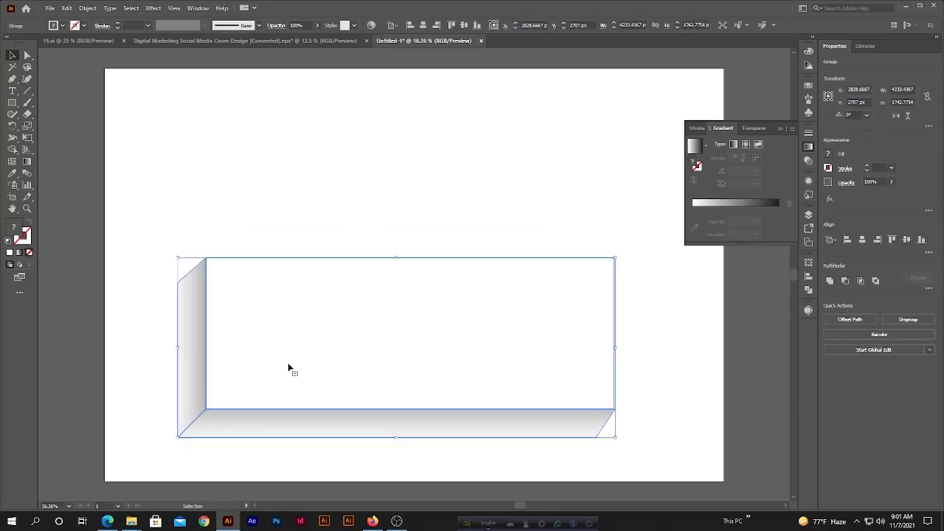
left_click_drag(323, 357, 332, 358)
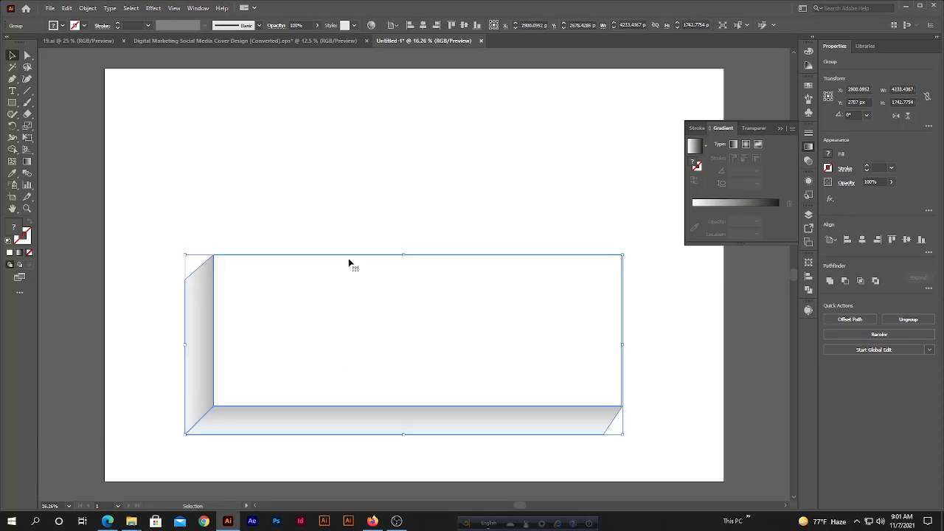
left_click(396, 205)
Copy the title and light grey background from the same source document into the new one and send them to the back.
left_click(260, 40)
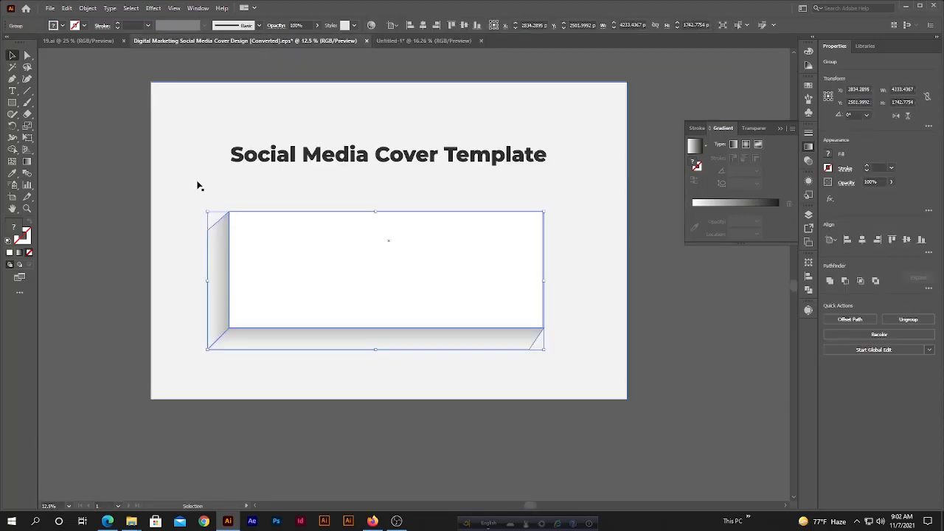
left_click_drag(111, 129, 362, 211)
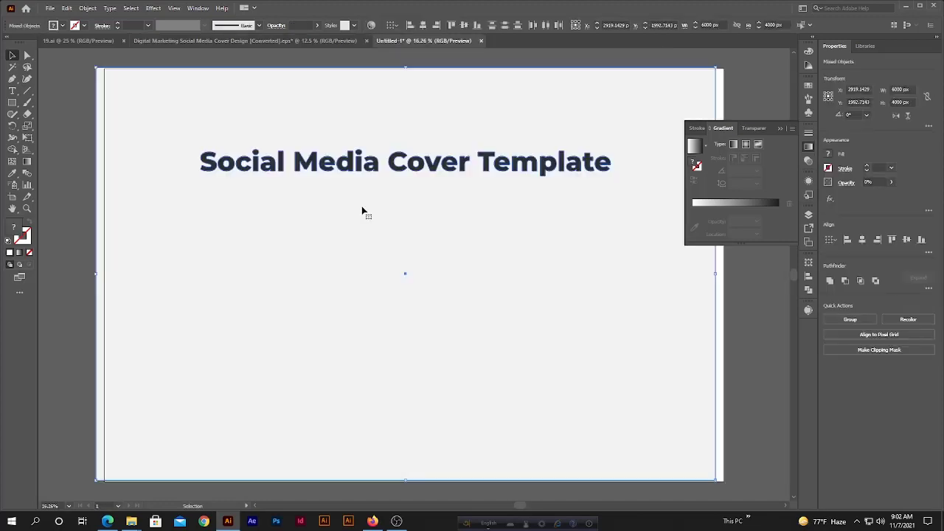
right_click(450, 191)
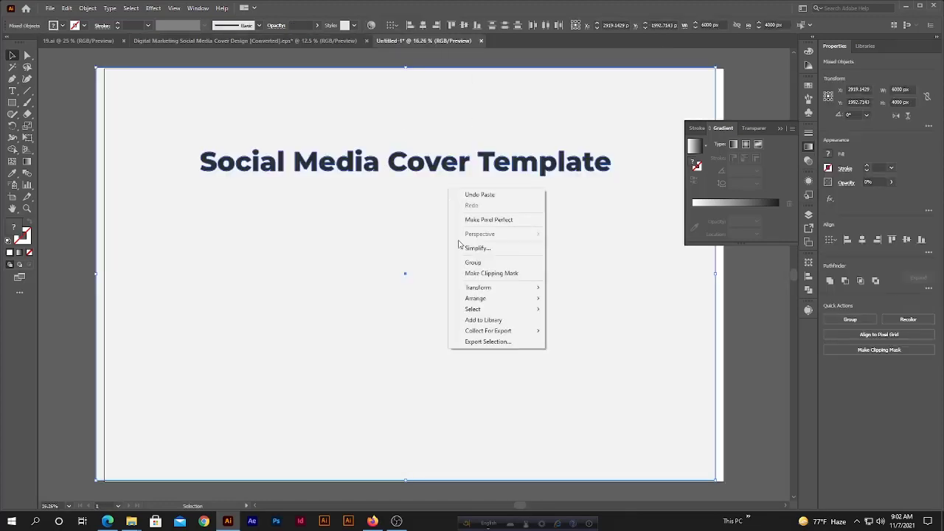
mouse_move(493, 301)
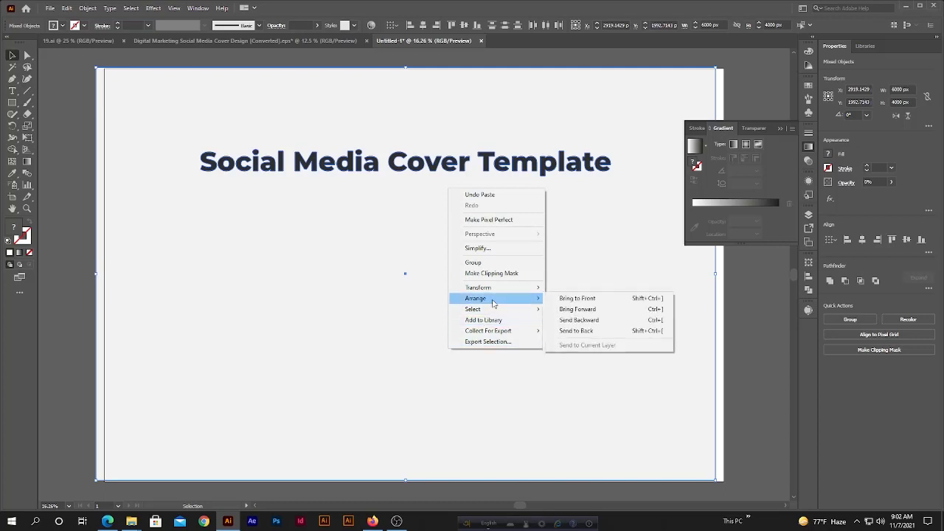
left_click(566, 332)
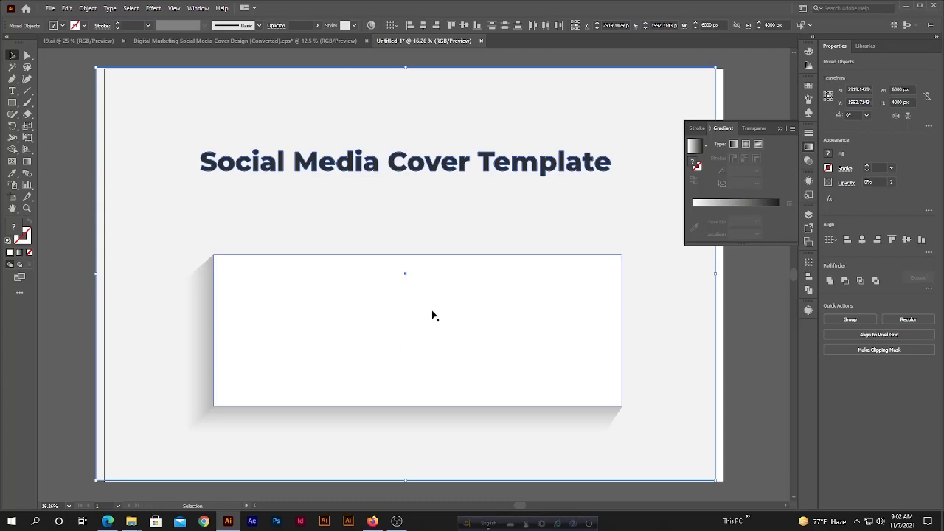
Centre the light grey background rectangle horizontally and vertically on the artboard.
left_click(401, 325)
left_click(296, 197)
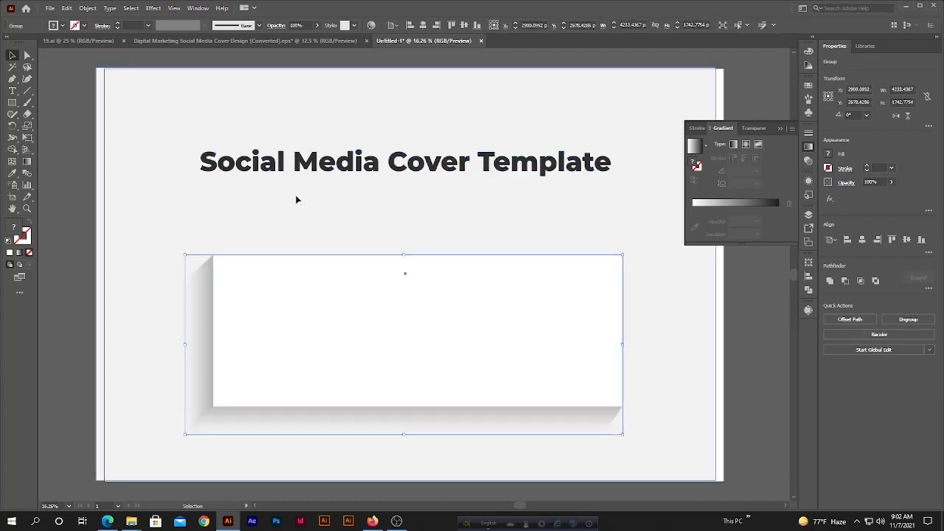
left_click(427, 25)
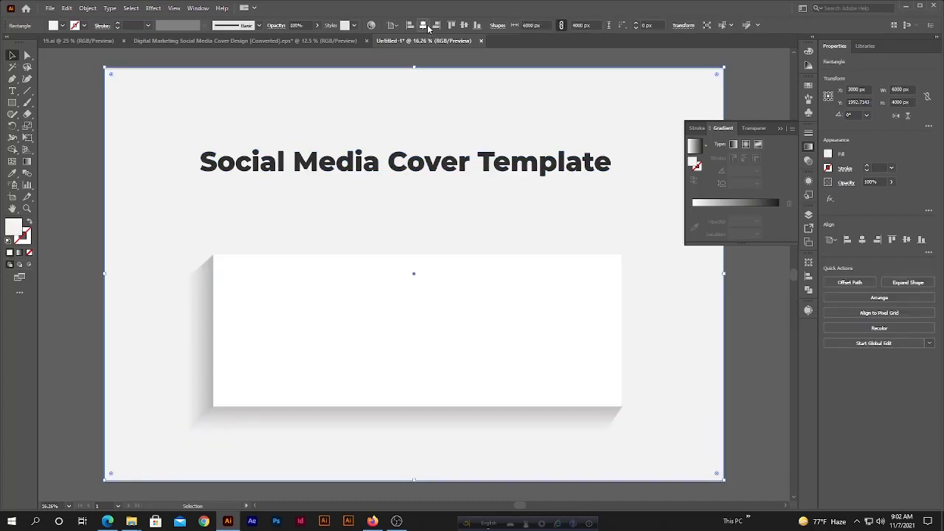
left_click(464, 25)
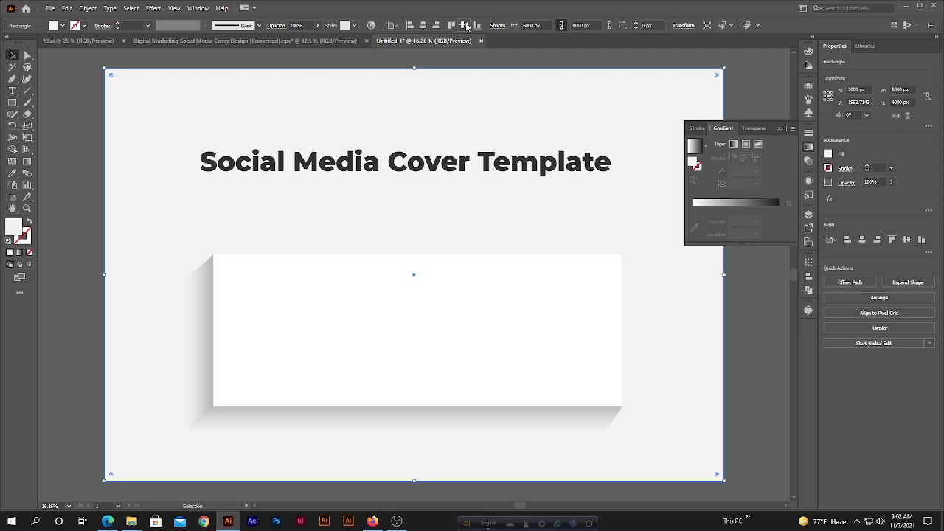
Centre the "Social Media Cover Template" title horizontally on the artboard and collapse the gradient settings.
left_click(422, 167)
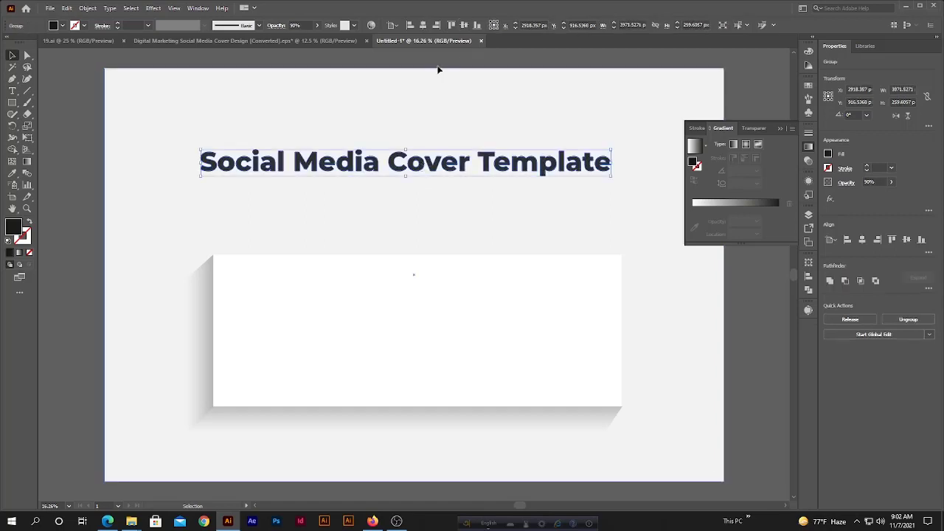
left_click(425, 29)
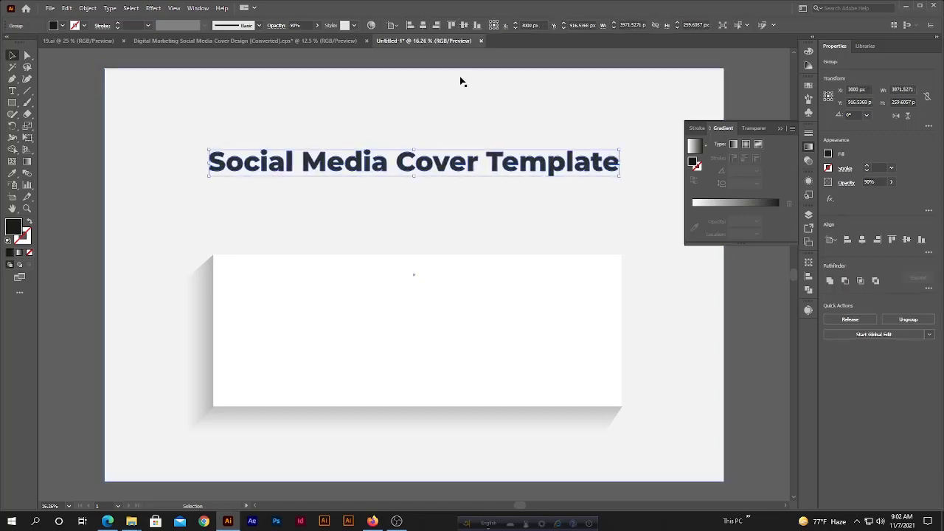
left_click(780, 130)
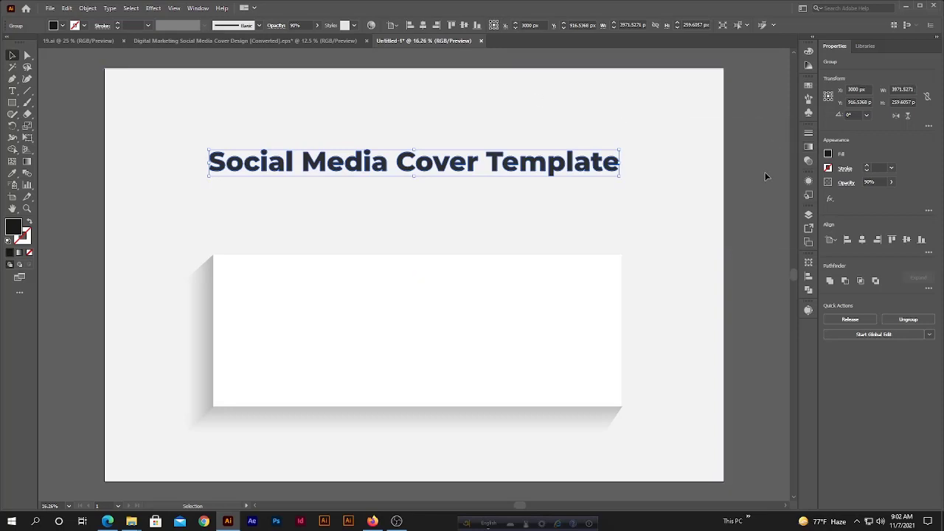
left_click(765, 176)
Move the white box with its shadows straight up by about 62 px.
scroll(561, 188, "down", 2)
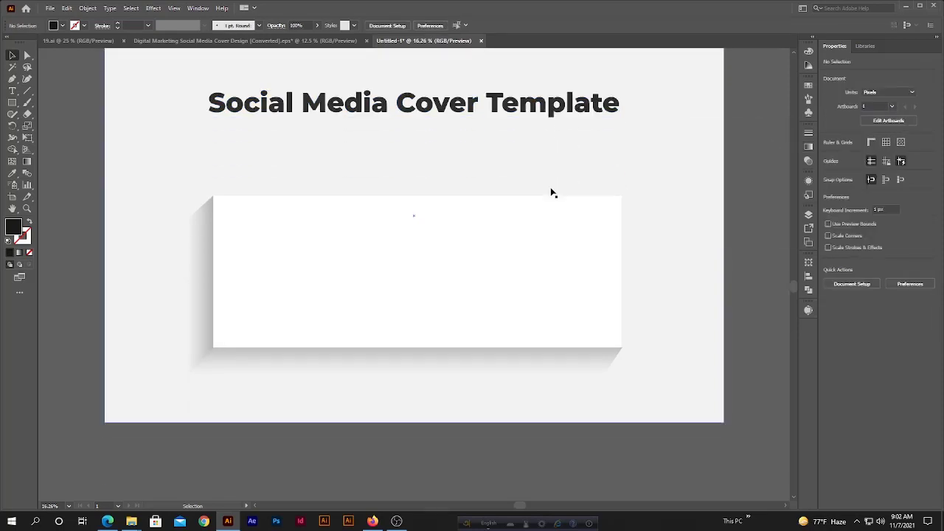
left_click(517, 293)
left_click_drag(483, 305, 483, 298)
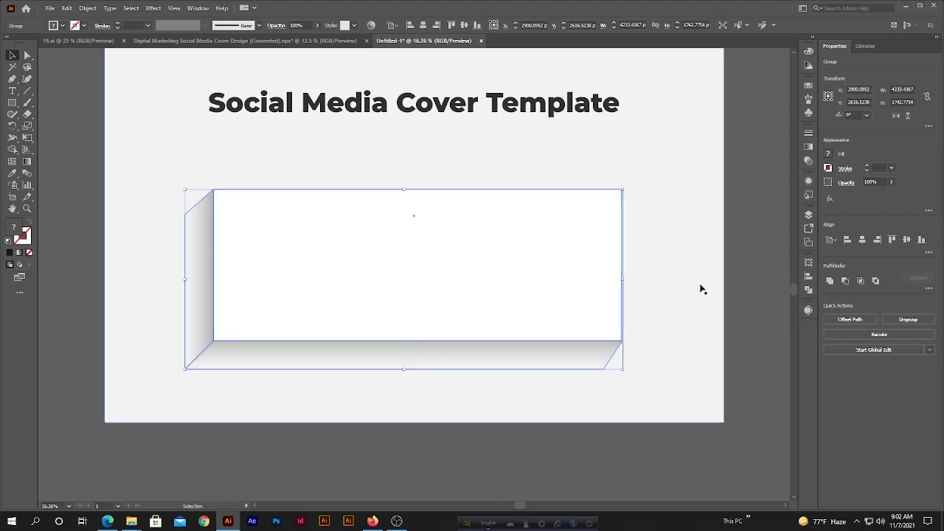
left_click(737, 281)
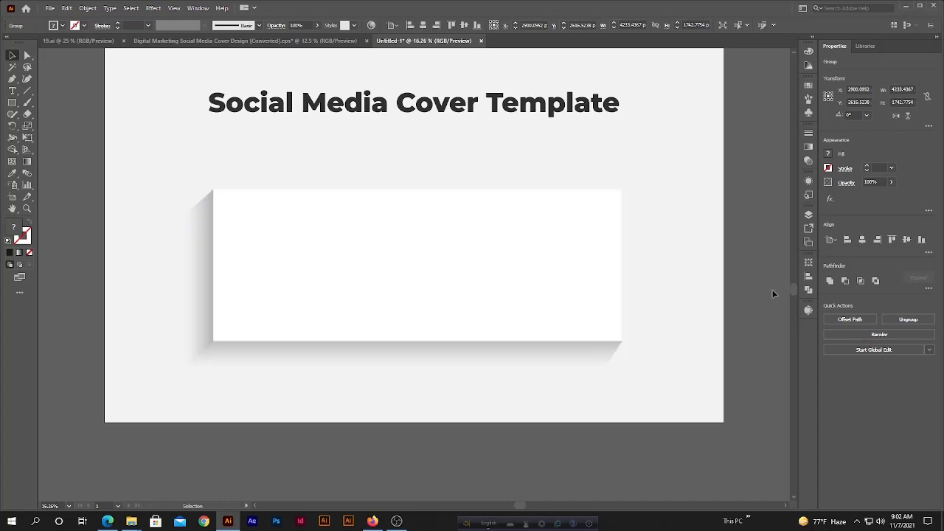
Nudge the white box with its shadows 30 px to the left so it lines up under the title.
left_click(619, 305)
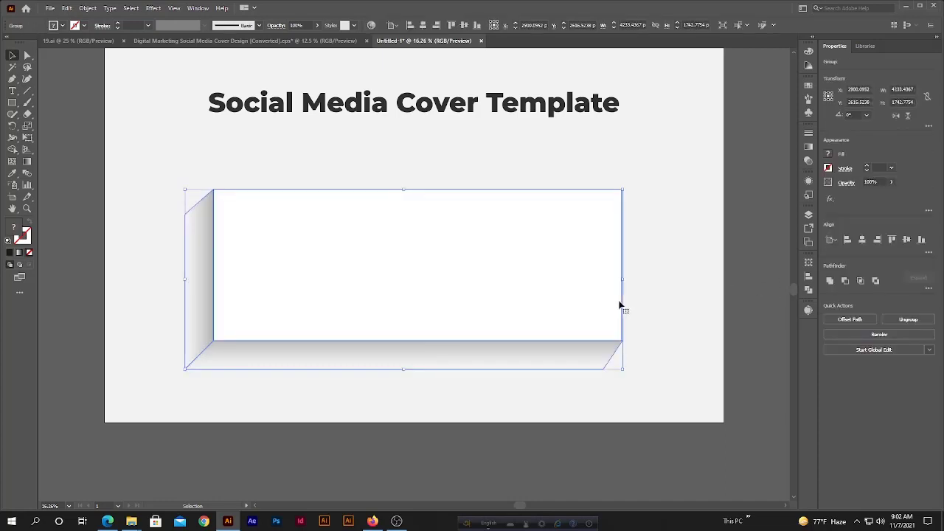
key("shift+Left")
key("shift+Left")
key("shift+Left")
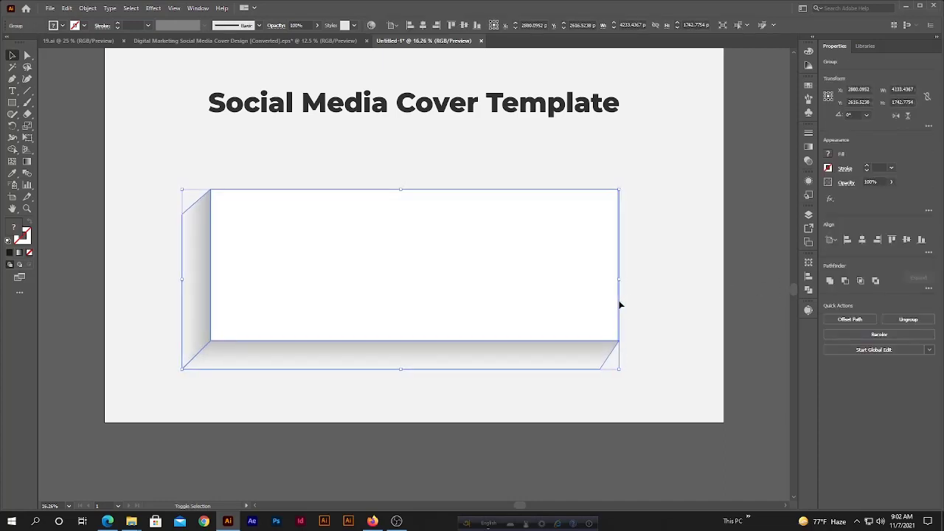
left_click(742, 256)
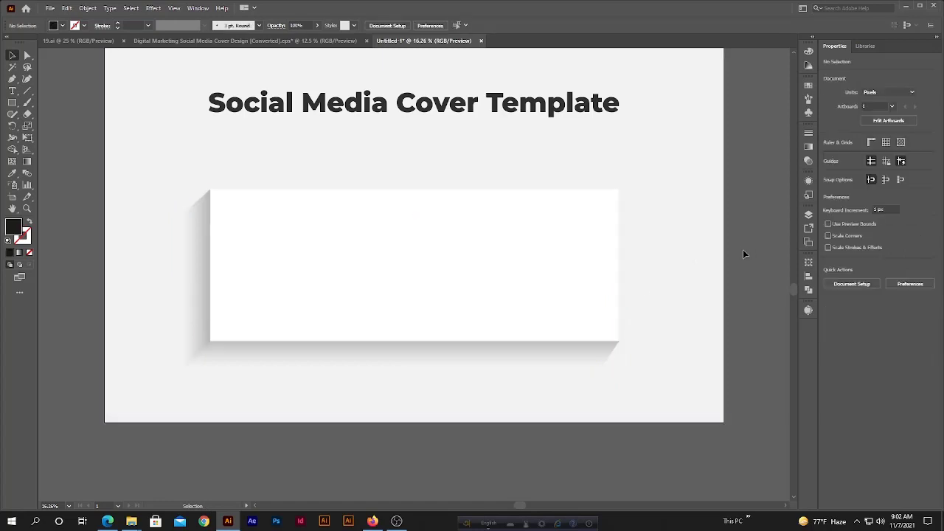
Move the "Social Media Cover Template" title slightly down towards the white box.
scroll(745, 251, "up", 3)
left_click_drag(495, 210, 493, 213)
left_click(529, 106)
scroll(517, 156, "down", 3)
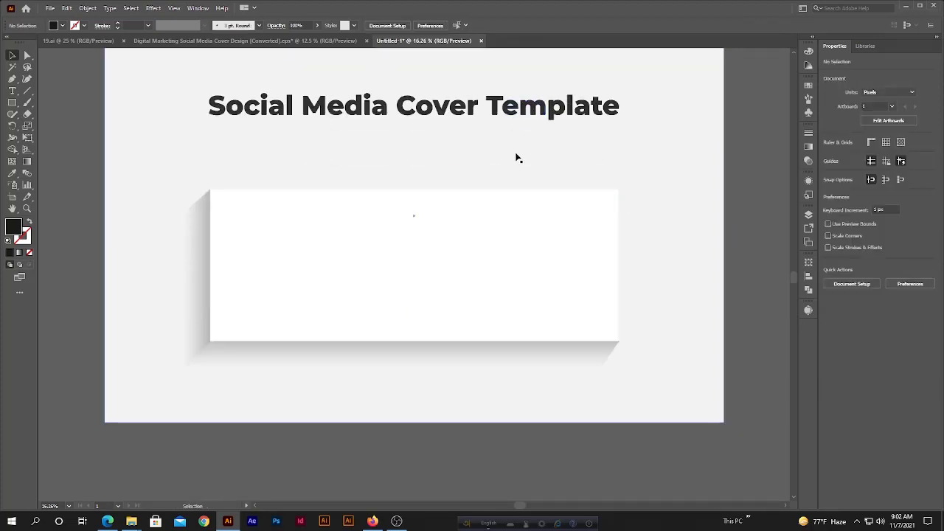
Nudge the white box with its shadows up by 20 px.
left_click(415, 280)
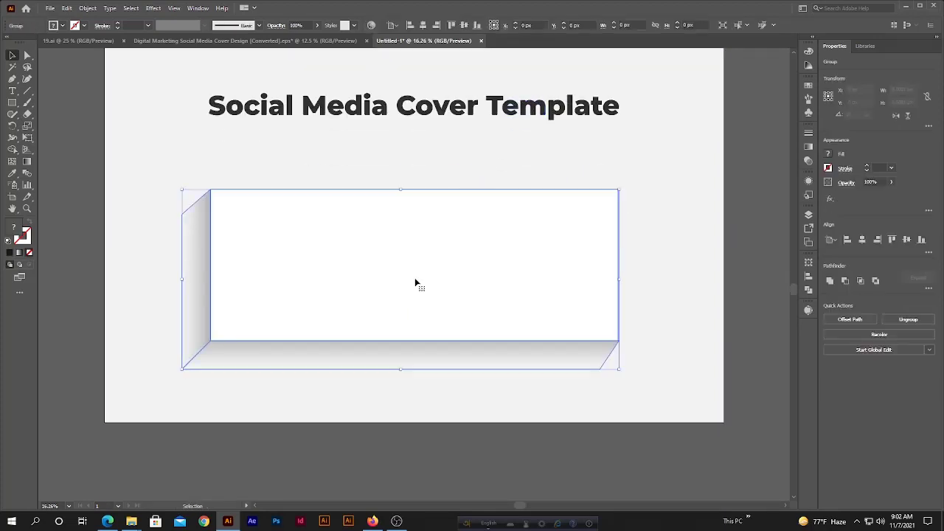
key("shift+Up")
key("shift+Up")
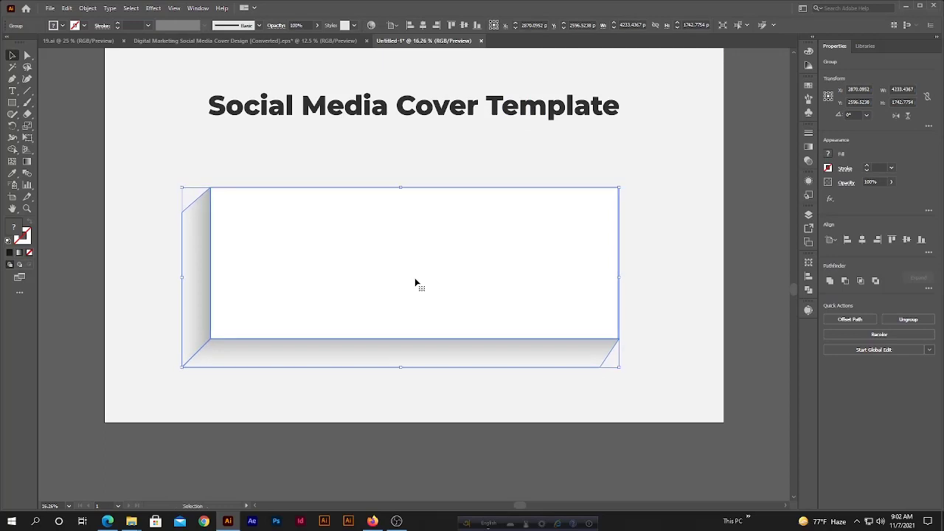
left_click(742, 238)
scroll(752, 236, "up", 2)
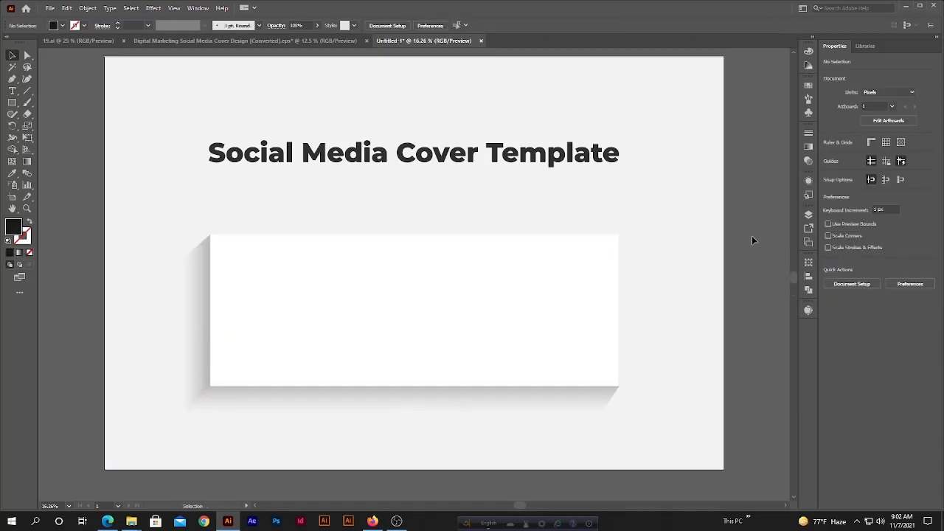
scroll(756, 235, "down", 1)
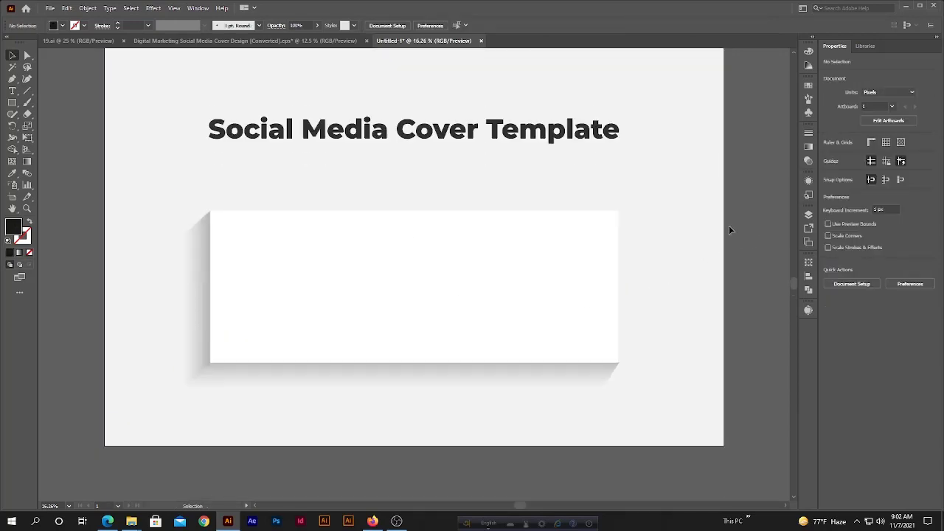
Copy the Digital Marketing Agency banner group from 19.ai into the Untitled-1 document and place it over the white box.
left_click(76, 42)
left_click(368, 280)
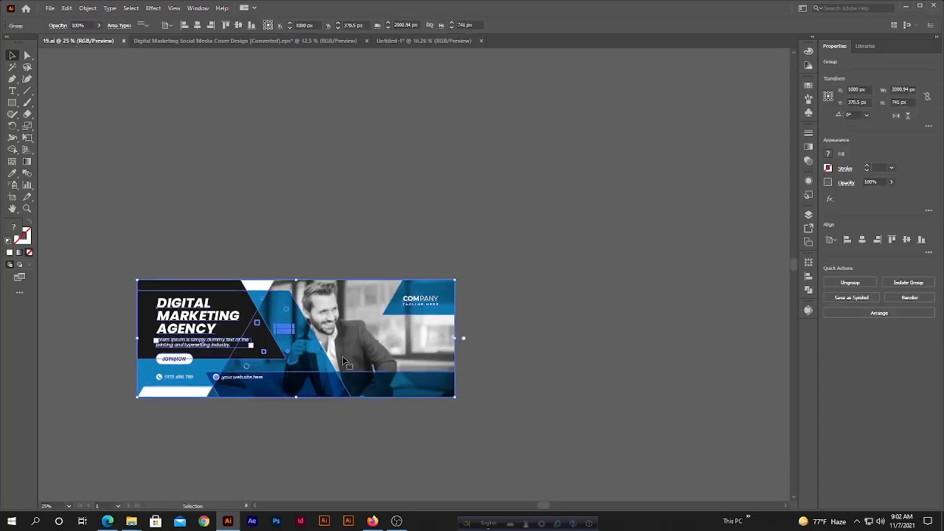
left_click_drag(343, 362, 402, 282)
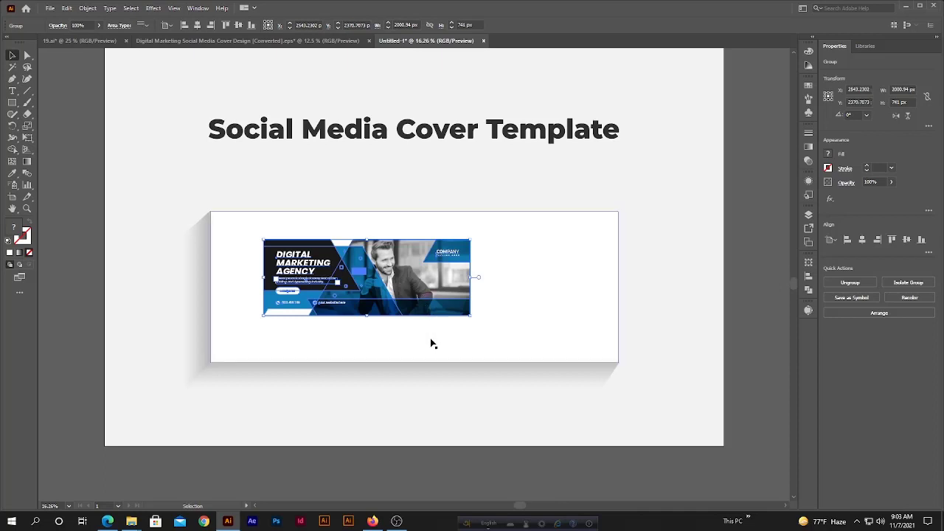
Centre the Digital Marketing Agency banner horizontally and vertically on the white box.
key("a")
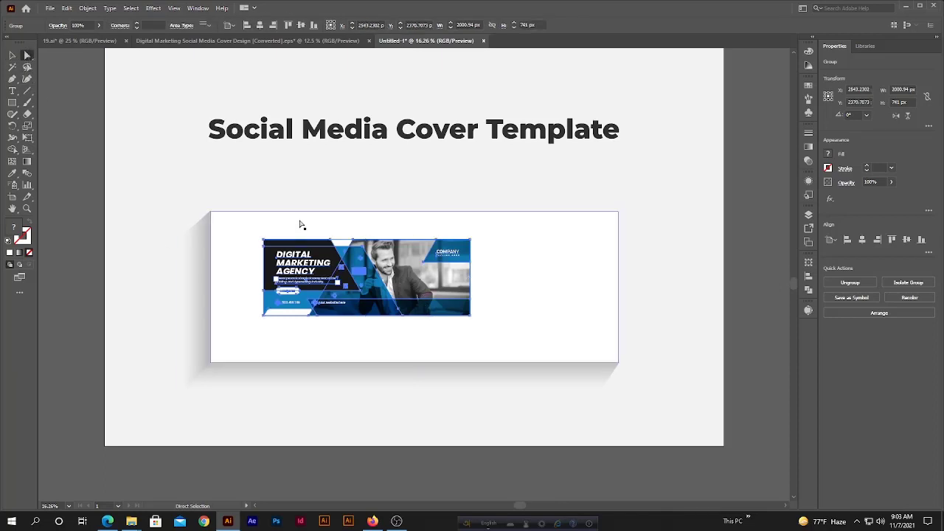
left_click(12, 54)
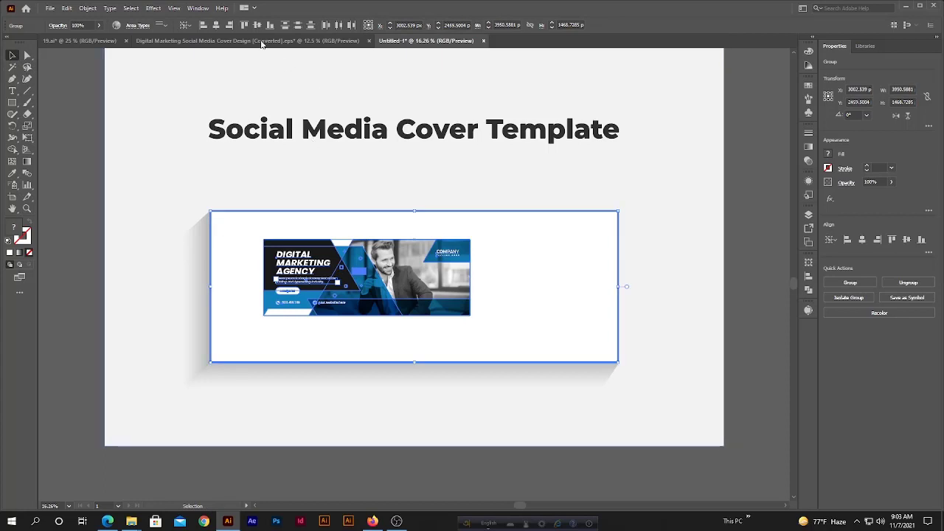
left_click(214, 25)
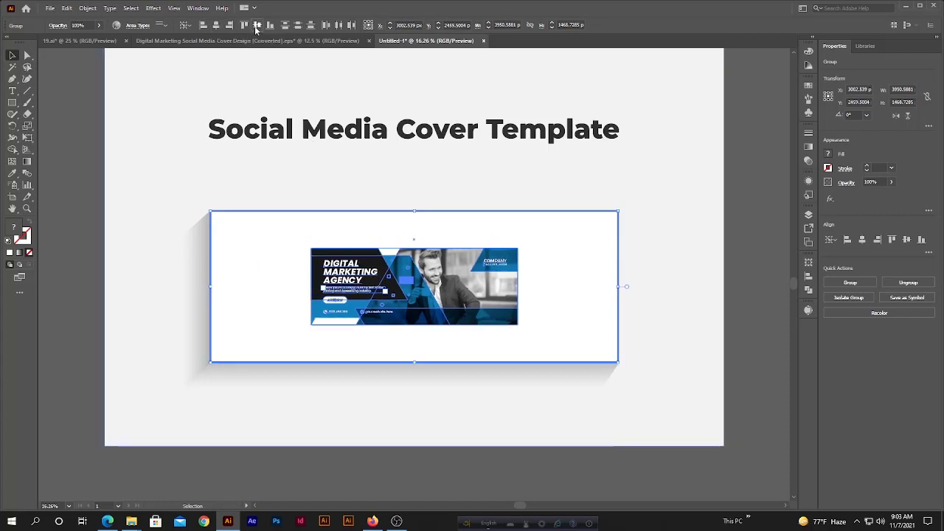
left_click(257, 25)
left_click(79, 216)
Scale the banner group up proportionally from its centre to about 3966 x 1469 px so it fills the white box.
left_click(373, 275)
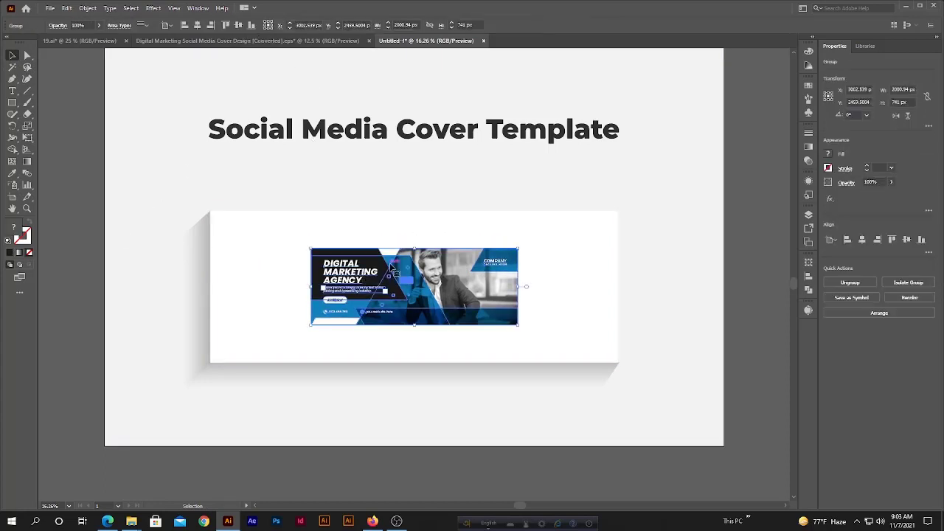
left_click_drag(414, 248, 417, 211)
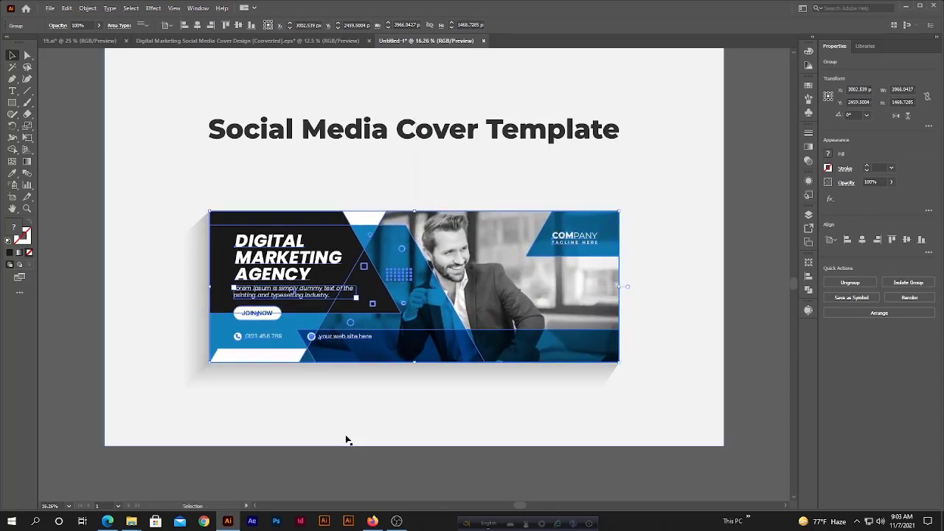
left_click(397, 483)
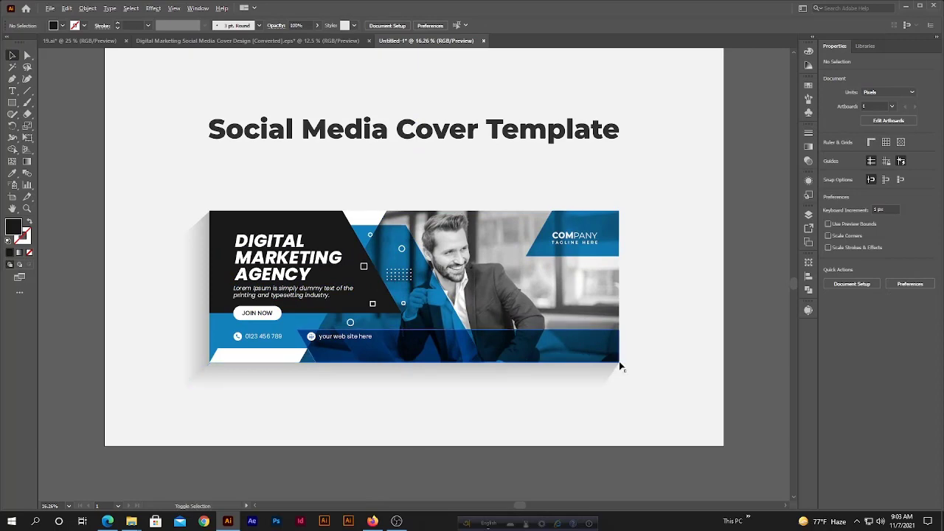
Check the banner's lower-right corner up close and enlarge the group slightly from its centre to about 3995 x 1480 px.
scroll(617, 364, "up", 3)
scroll(624, 365, "up", 3)
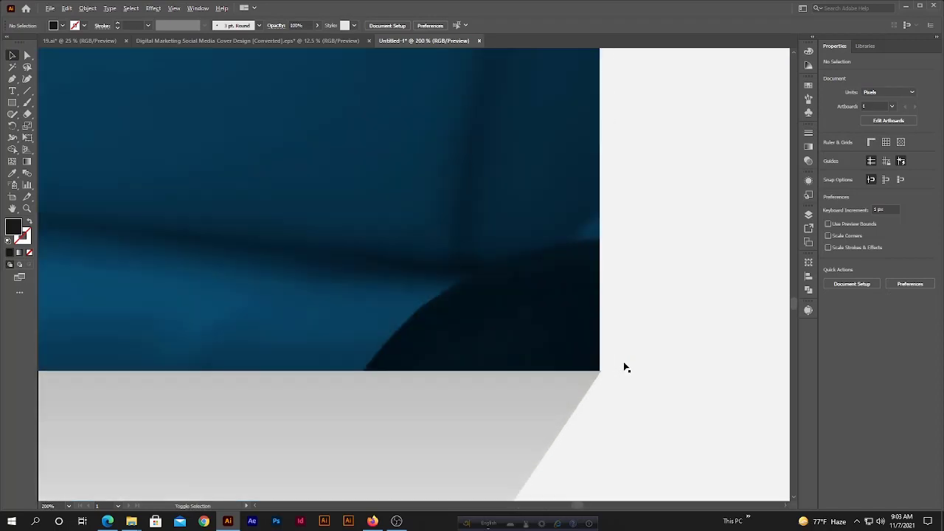
left_click(583, 363)
scroll(597, 376, "down", 5)
scroll(583, 418, "down", 2)
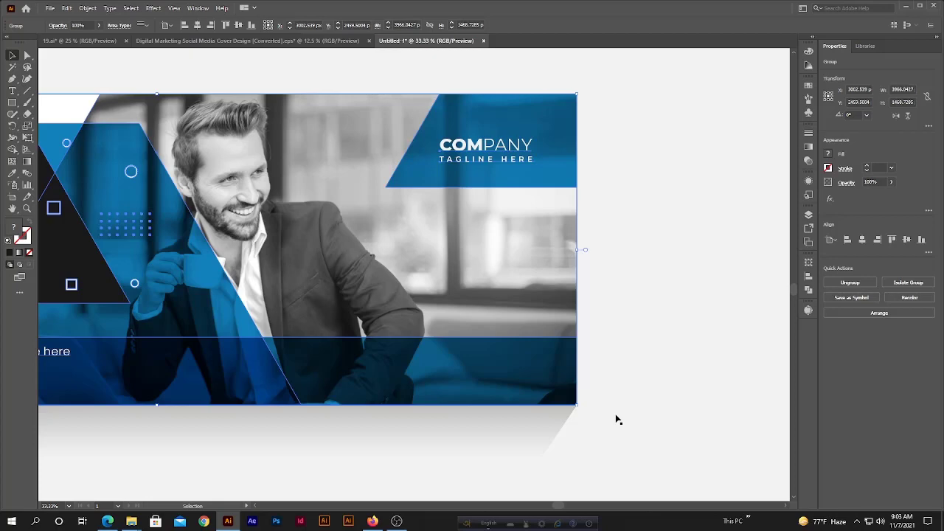
scroll(719, 288, "down", 1)
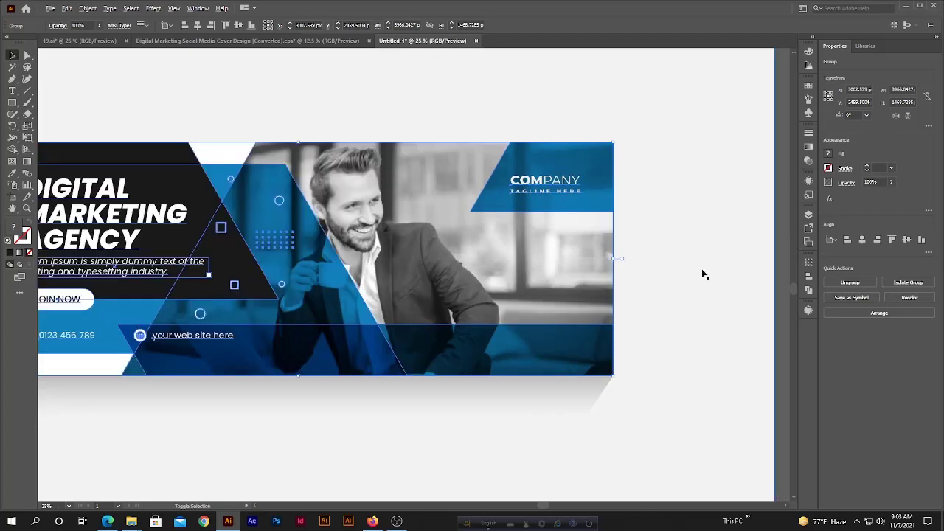
scroll(701, 273, "down", 2)
scroll(521, 206, "up", 2)
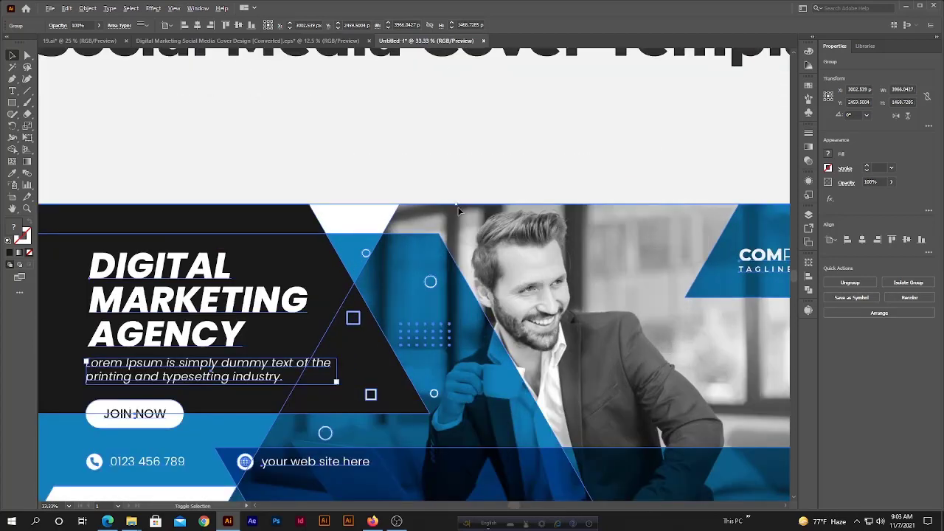
scroll(457, 202, "up", 1)
left_click_drag(453, 204, 454, 201)
scroll(410, 252, "down", 6)
left_click(644, 303)
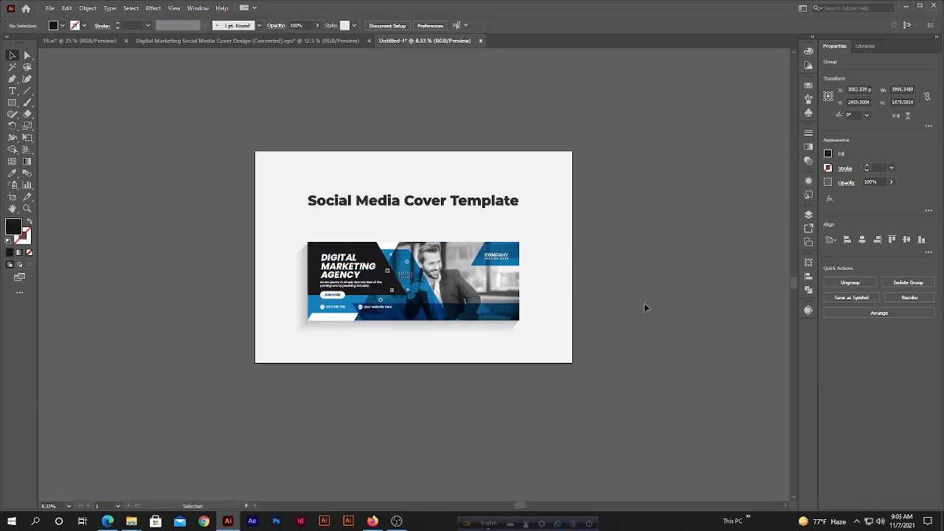
Ungroup the Digital Marketing Agency banner.
left_click(411, 270)
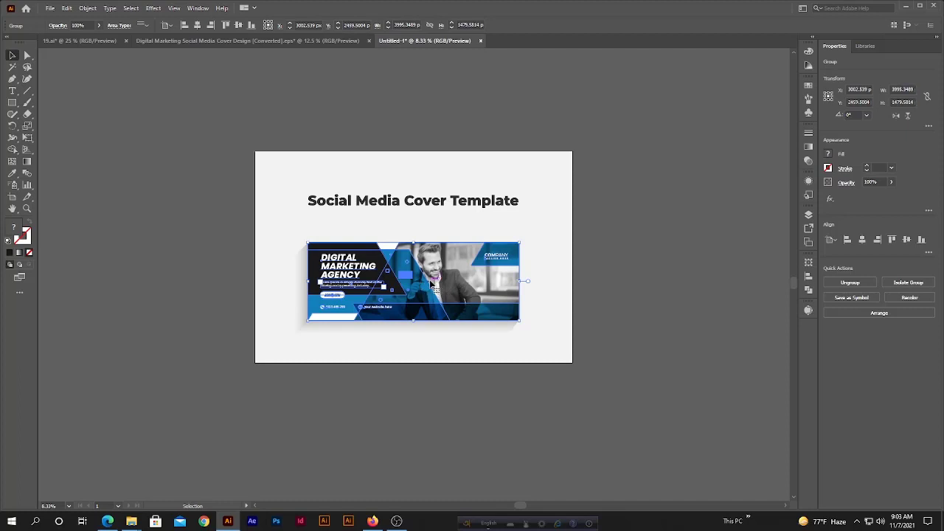
right_click(430, 281)
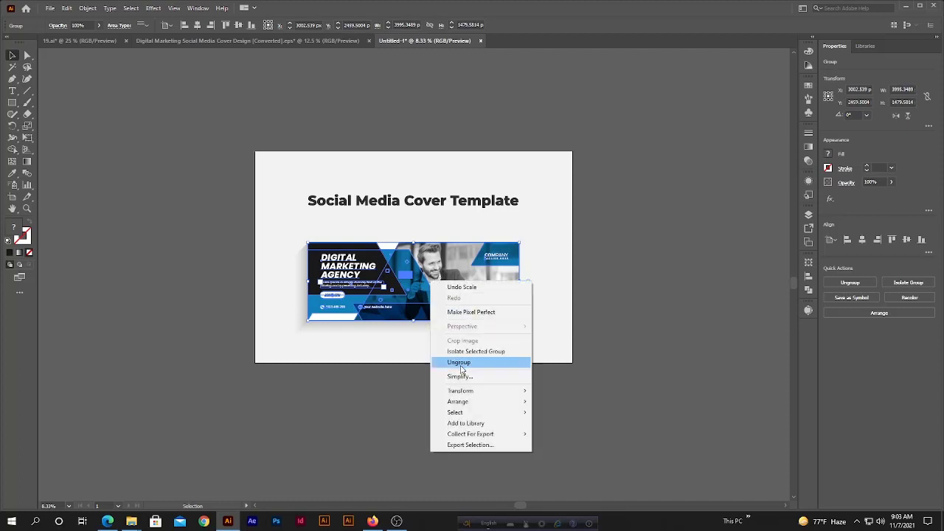
left_click(462, 363)
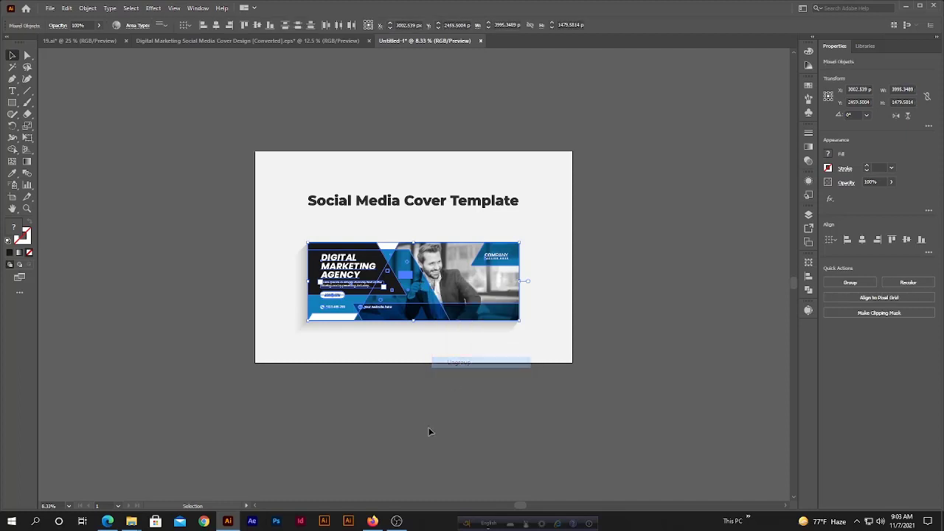
Release the clipping mask on the businessman photo and delete the photo, keeping the mask shape.
left_click(455, 273)
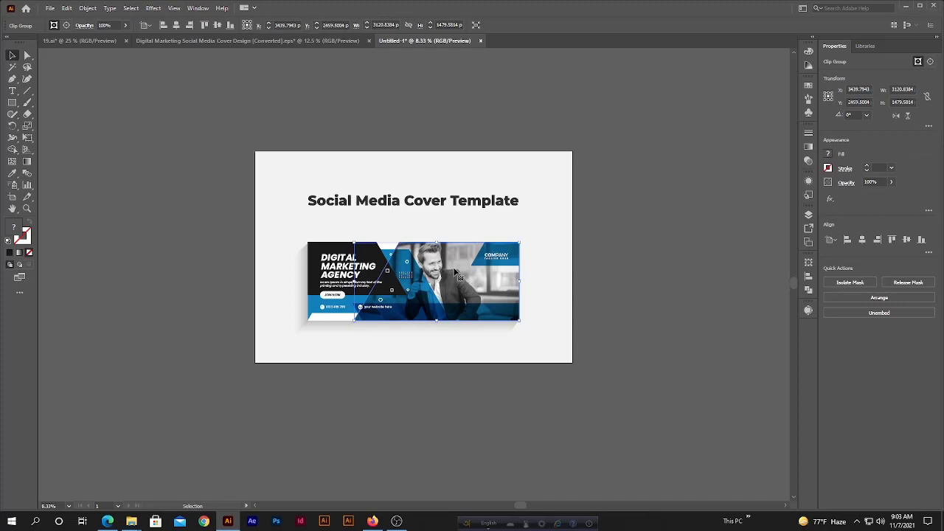
right_click(457, 273)
left_click(476, 351)
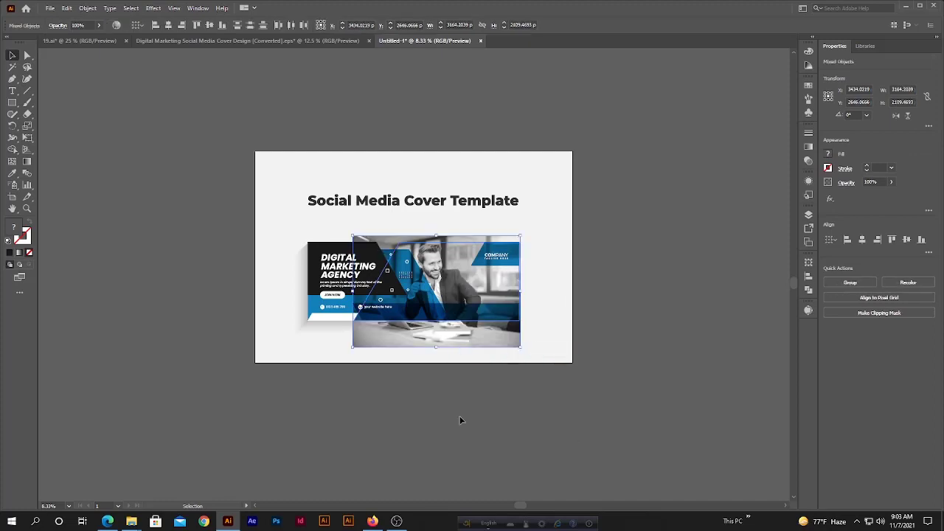
left_click(459, 418)
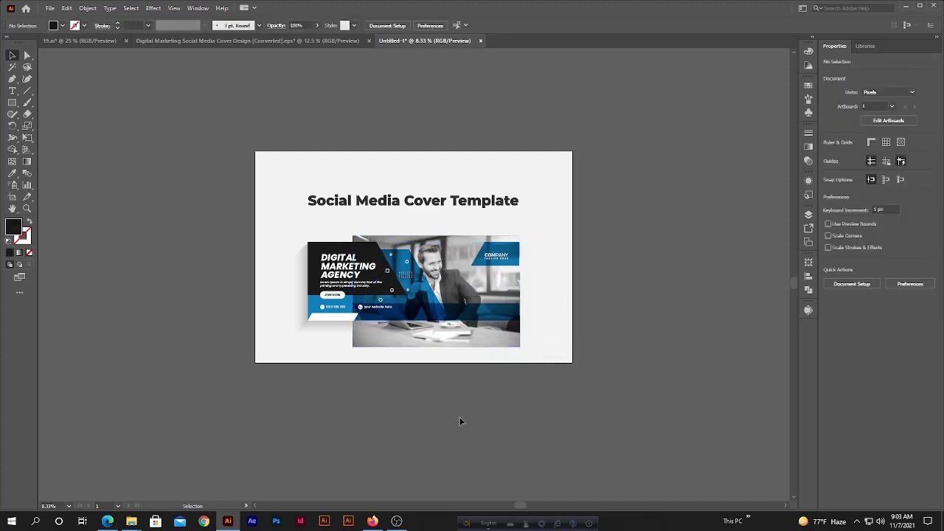
left_click(443, 345)
key("Delete")
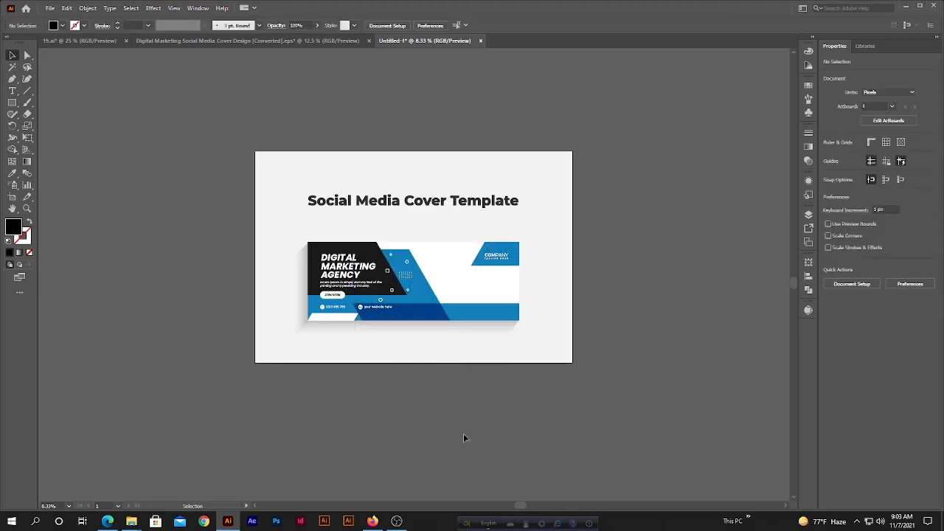
Fill the empty photo mask shape with a white-to-black radial gradient and stretch its radius far beyond the artboard for a light grey tone.
left_click(400, 248)
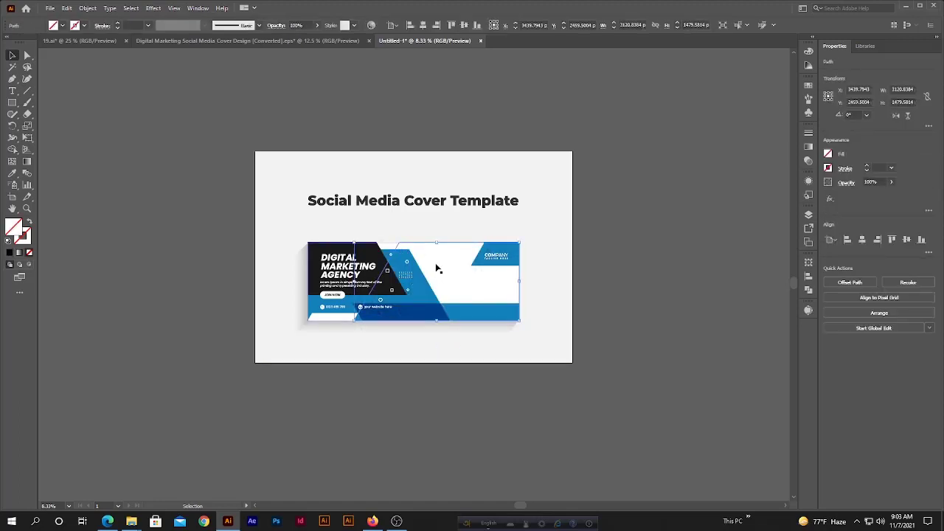
left_click(808, 148)
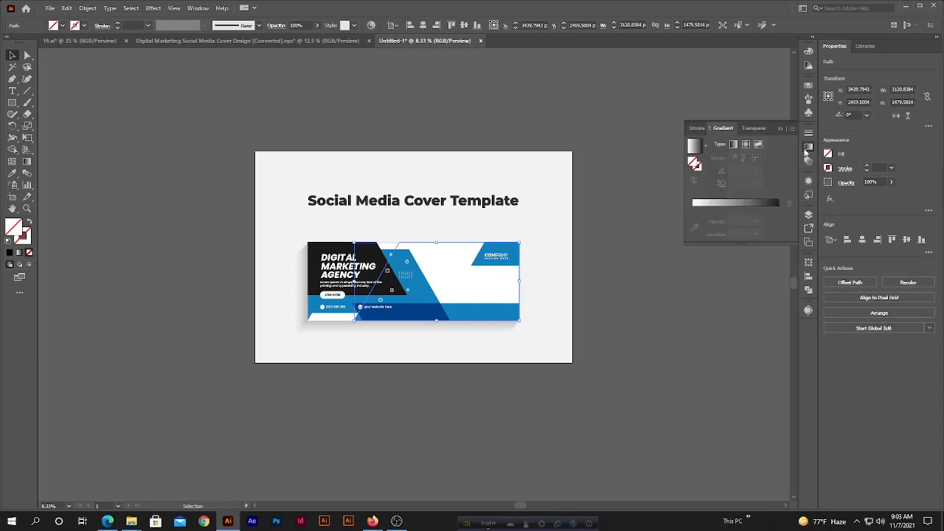
left_click(737, 204)
left_click(746, 144)
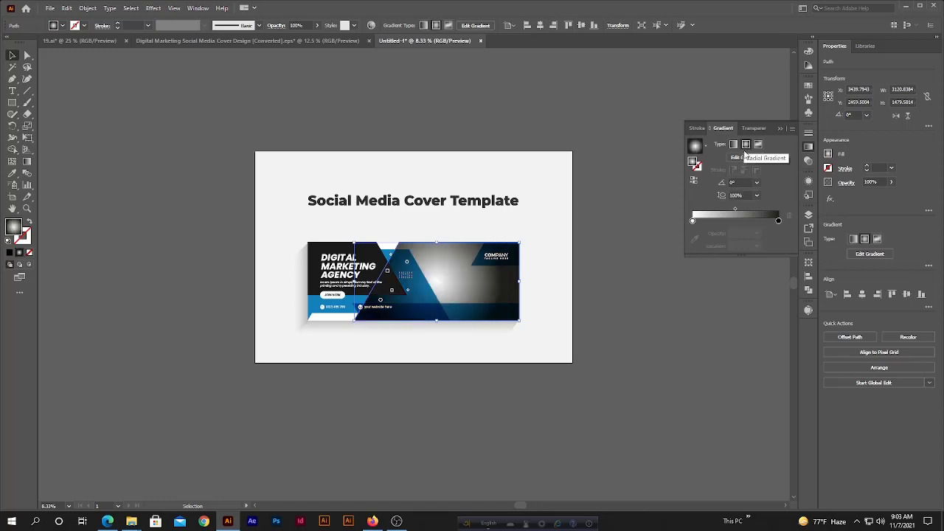
left_click(26, 161)
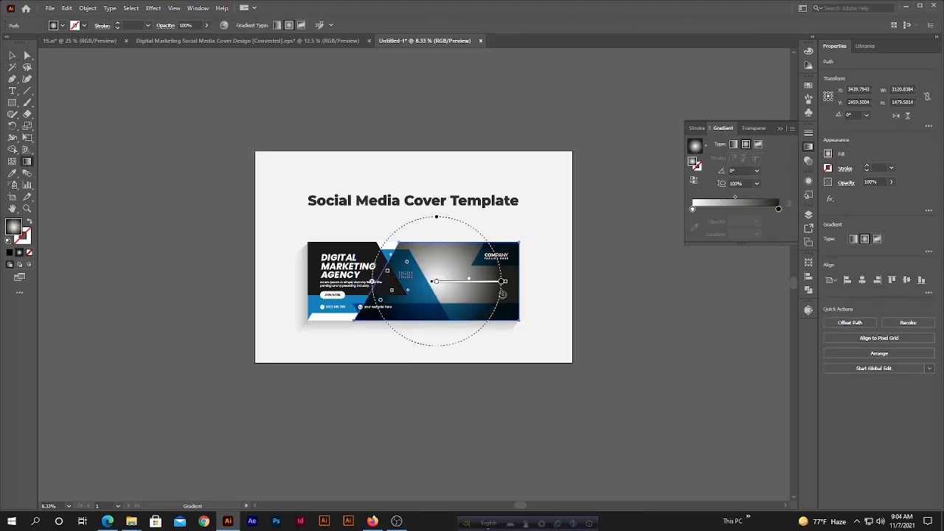
mouse_move(505, 282)
left_mouse_down()
mouse_move(658, 282)
mouse_move(802, 296)
mouse_move(787, 311)
left_mouse_up()
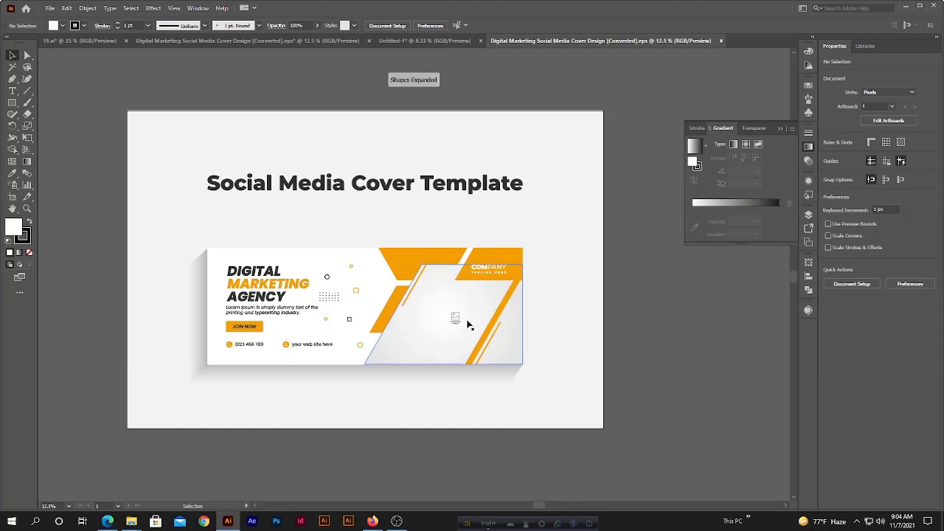
Ungroup the orange banner artwork in the newly opened Digital Marketing Social Media Cover Design [Converted].eps.
right_click(457, 323)
left_click(480, 403)
left_click(457, 447)
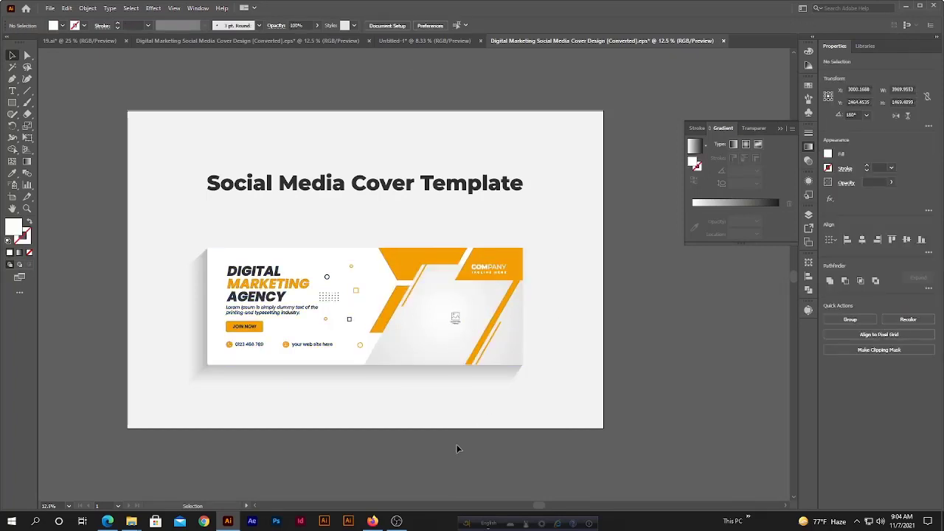
Bring the "PLACE YOUR PHOTO" icon into the Untitled-1 document and place it on the banner's light grey gradient area.
left_click_drag(453, 316, 323, 58)
left_click(410, 42)
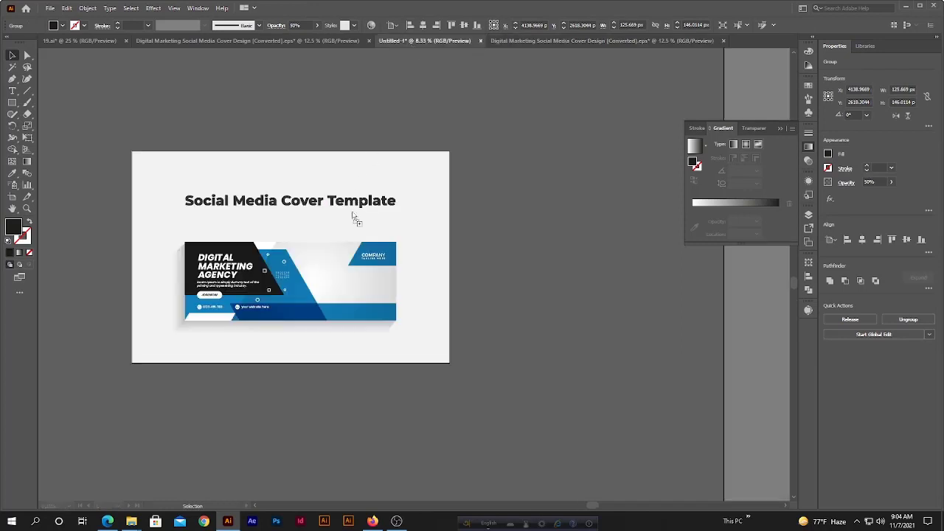
left_click_drag(352, 216, 339, 278)
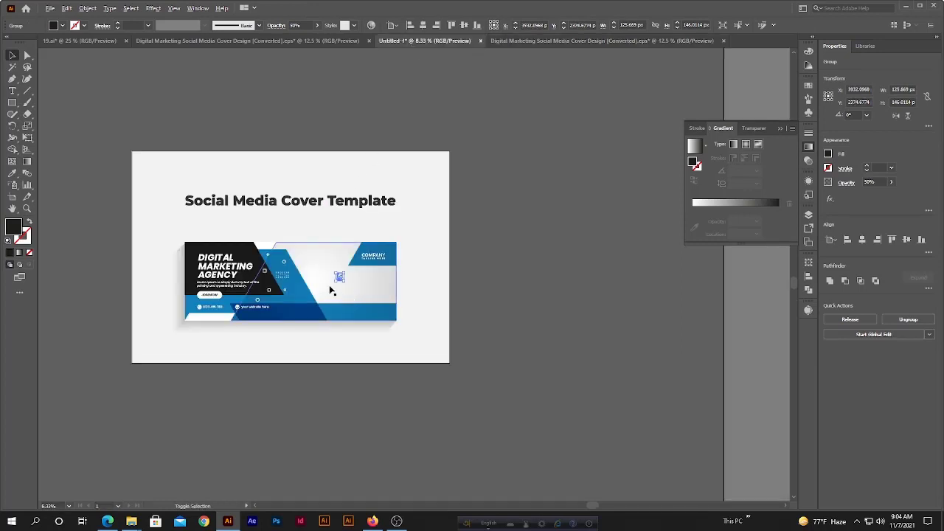
Centre the "PLACE YOUR PHOTO" icon vertically and horizontally on the gradient shape.
scroll(336, 278, "up", 4)
left_click(371, 326, "shift")
left_click(372, 326)
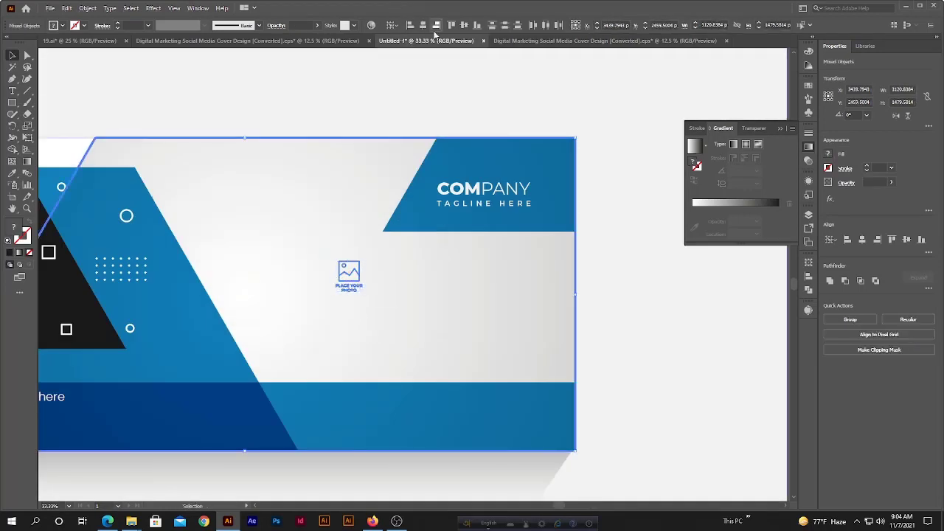
left_click(464, 26)
left_click(424, 26)
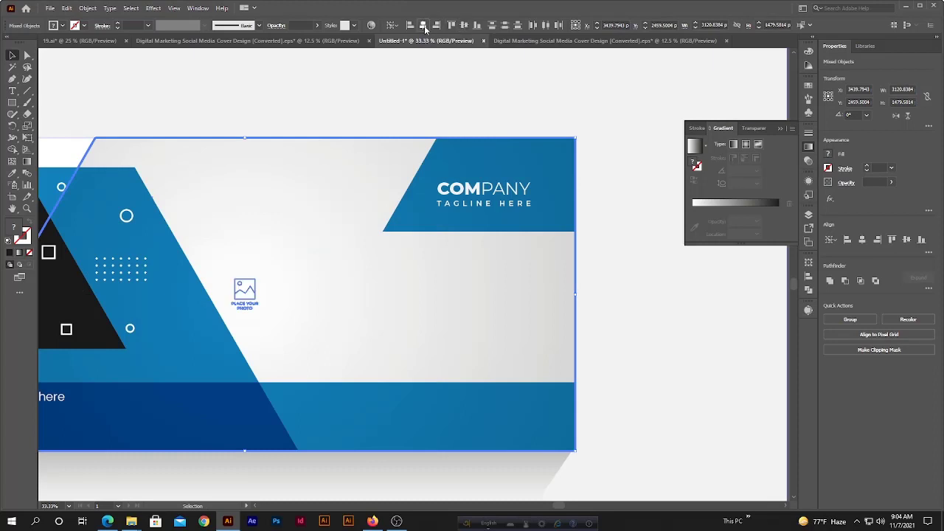
Move the "PLACE YOUR PHOTO" icon horizontally to the right, into the middle of the visible grey area.
left_click_drag(249, 303, 361, 301)
key("ctrl+0")
left_click(501, 290)
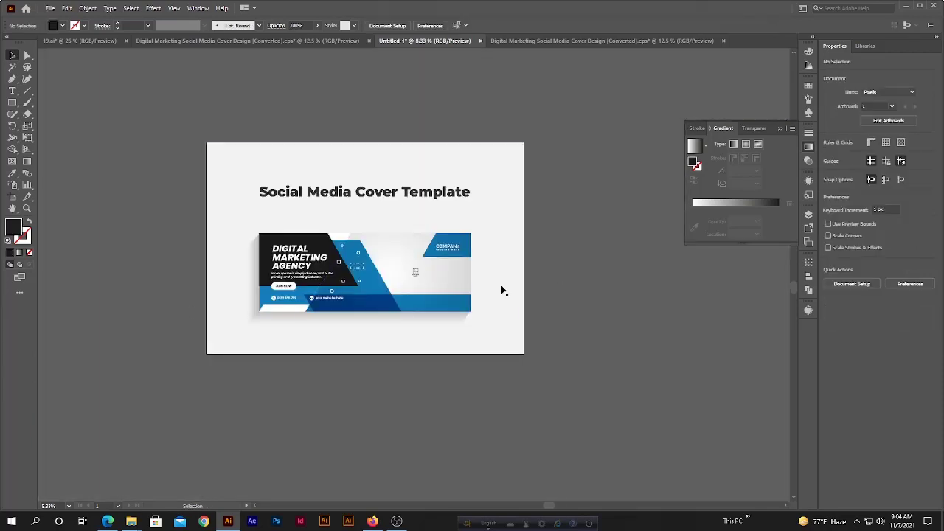
Enlarge the "PLACE YOUR PHOTO" icon proportionally from its centre.
scroll(440, 283, "up", 1)
scroll(352, 262, "up", 3)
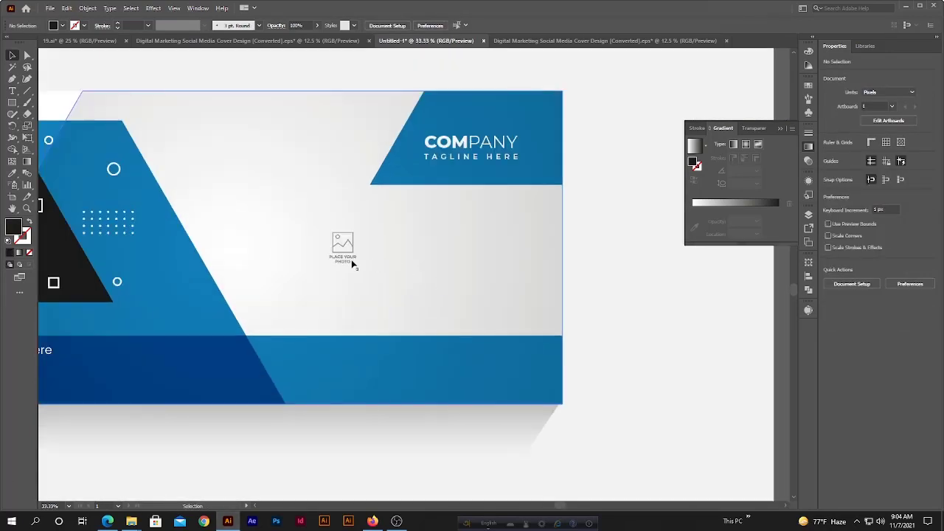
left_click(346, 262)
left_click_drag(345, 264, 347, 274)
key("ctrl+0")
left_click(596, 295)
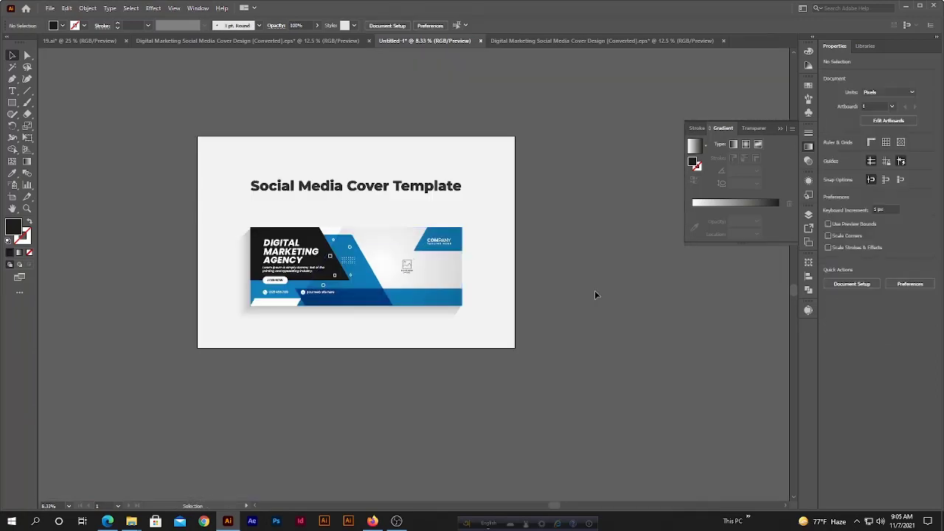
Redraw the photo placeholder shape's radial gradient from near the "PLACE YOUR PHOTO" icon to far beyond the artboard at about -18.2°.
scroll(395, 258, "up", 3)
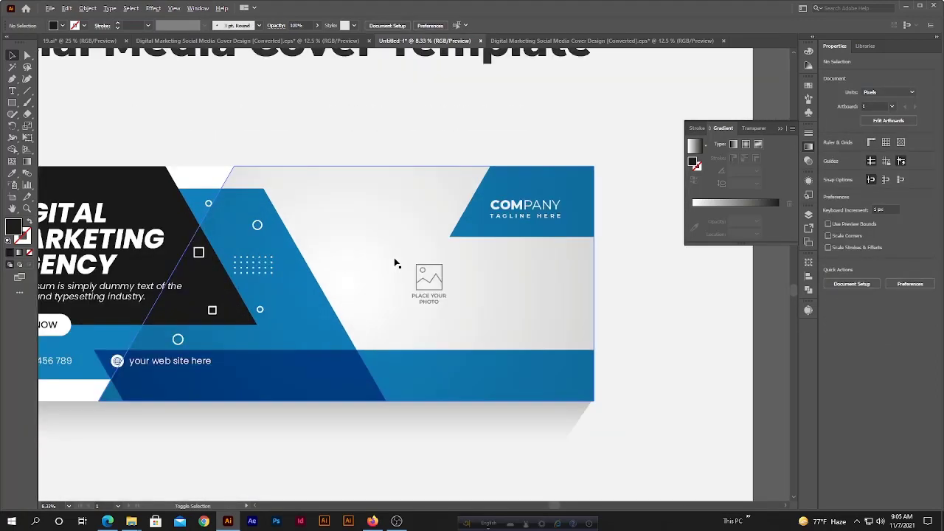
scroll(449, 277, "down", 1)
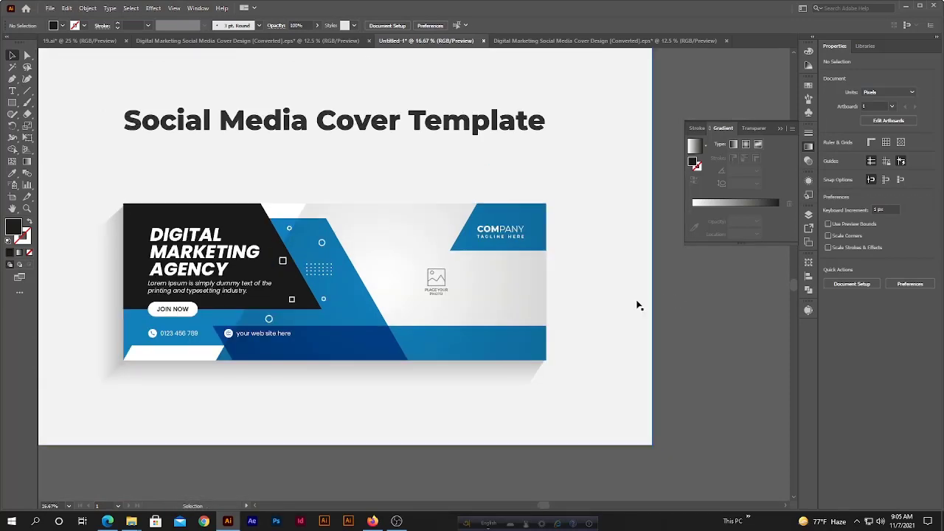
scroll(402, 274, "down", 1)
left_click(450, 283)
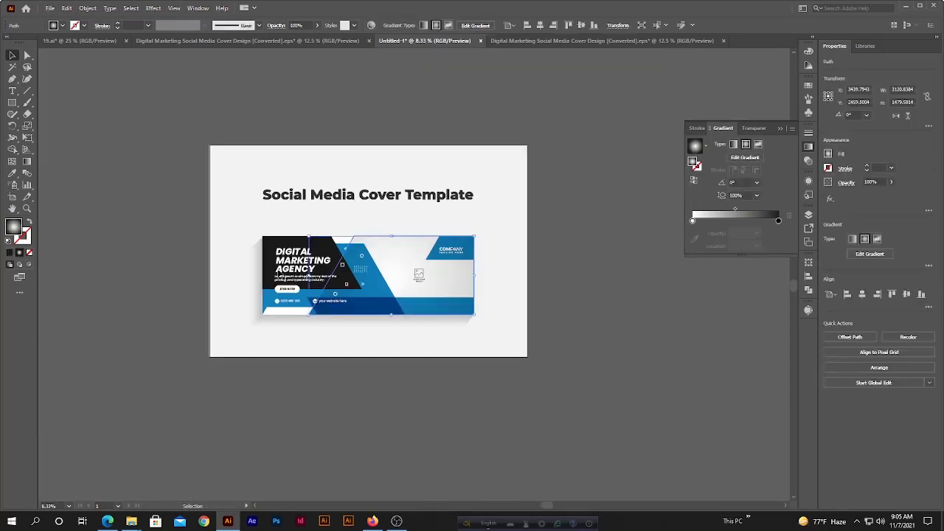
key("g")
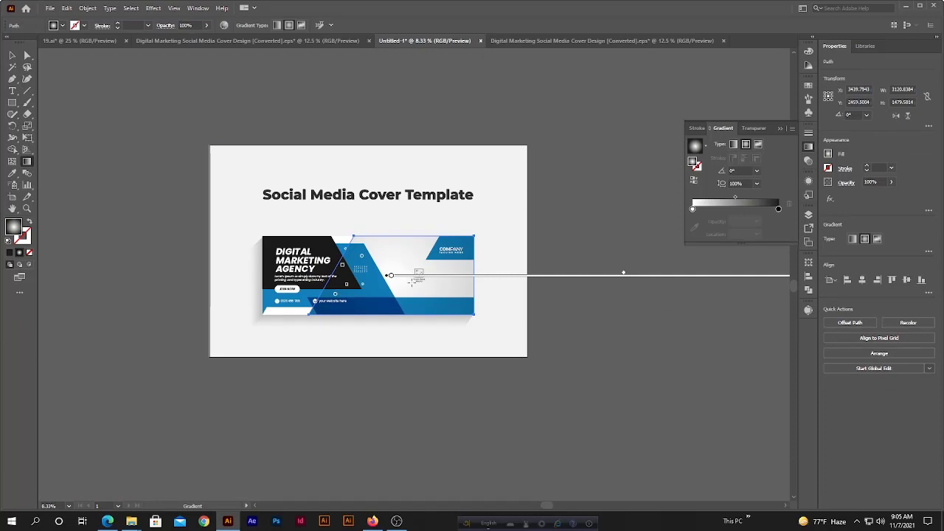
left_click_drag(411, 281, 777, 476)
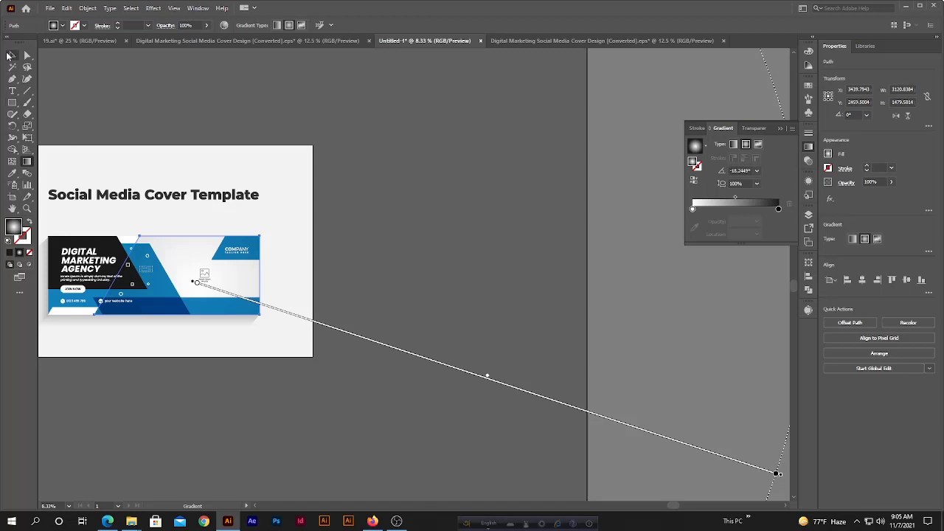
left_click(10, 56)
left_click(120, 78)
scroll(594, 316, "down", 1)
scroll(474, 298, "up", 2)
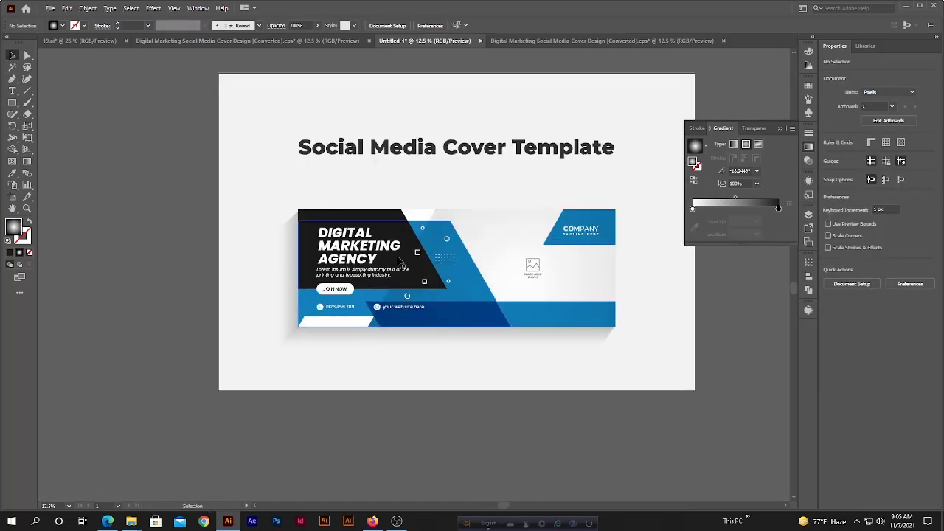
Group all the banner elements, leaving out the artboard background and the long shadow shapes.
scroll(210, 263, "down", 1)
left_click_drag(97, 184, 376, 304)
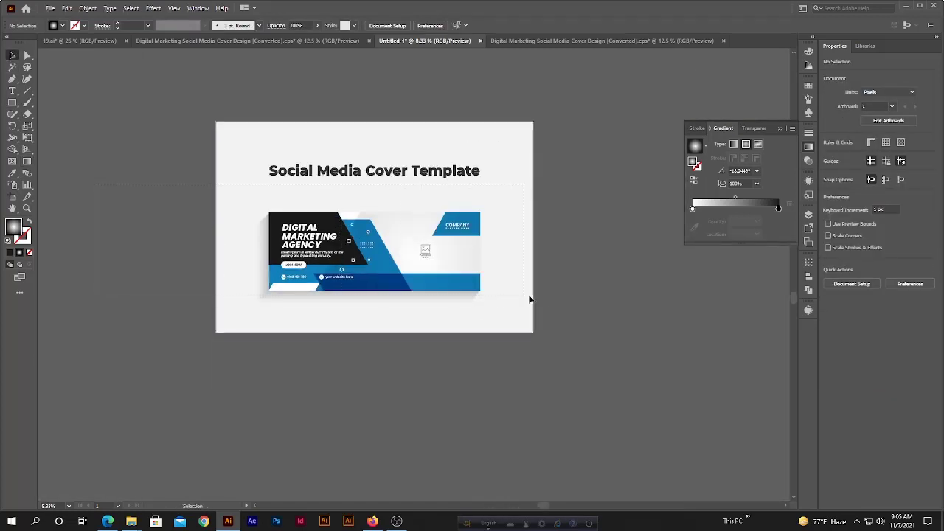
left_click_drag(529, 299, 566, 299)
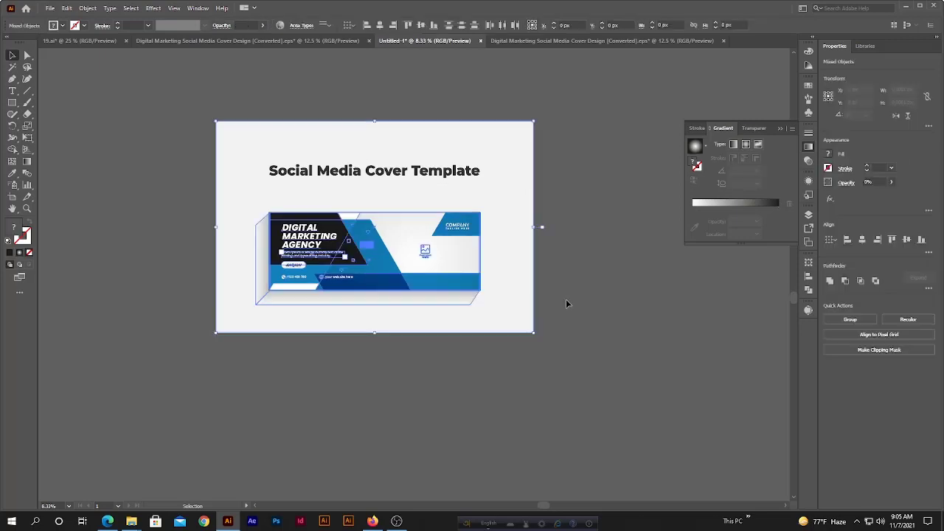
left_click(517, 319, "shift")
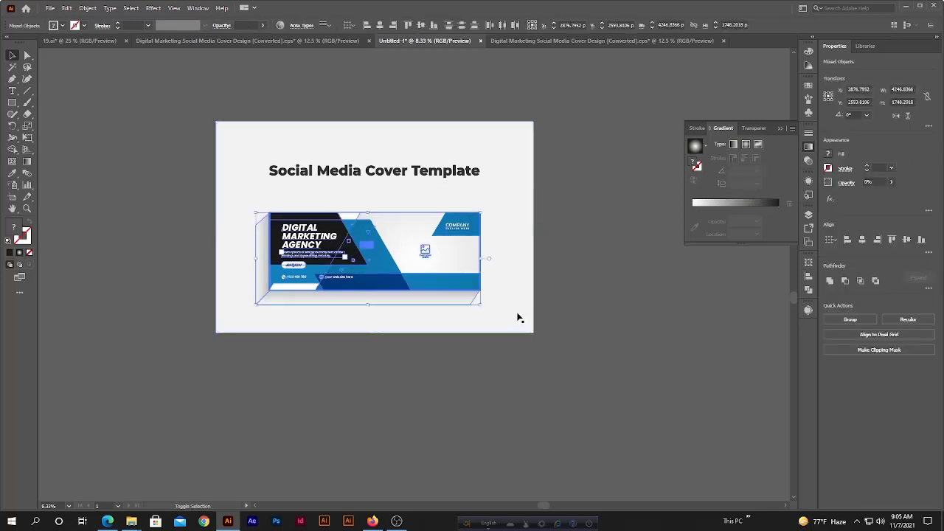
left_click(274, 300, "shift")
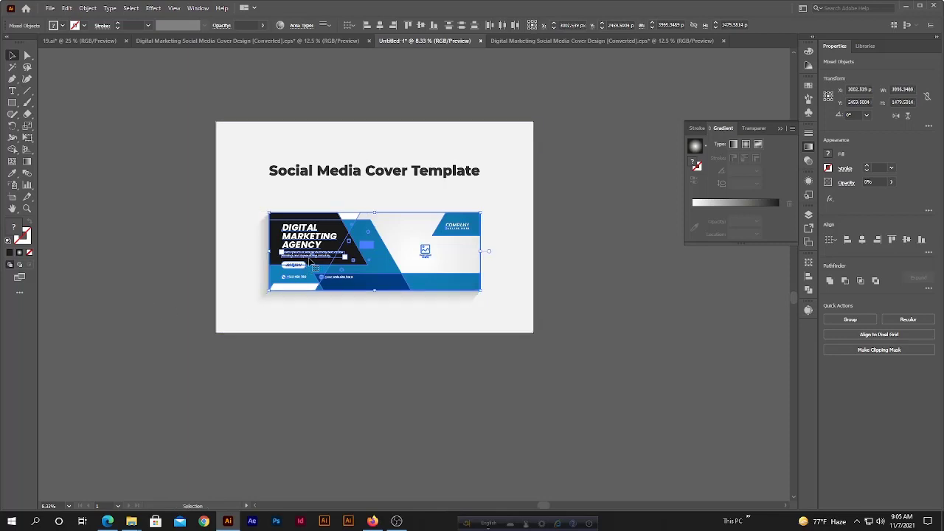
right_click(358, 246)
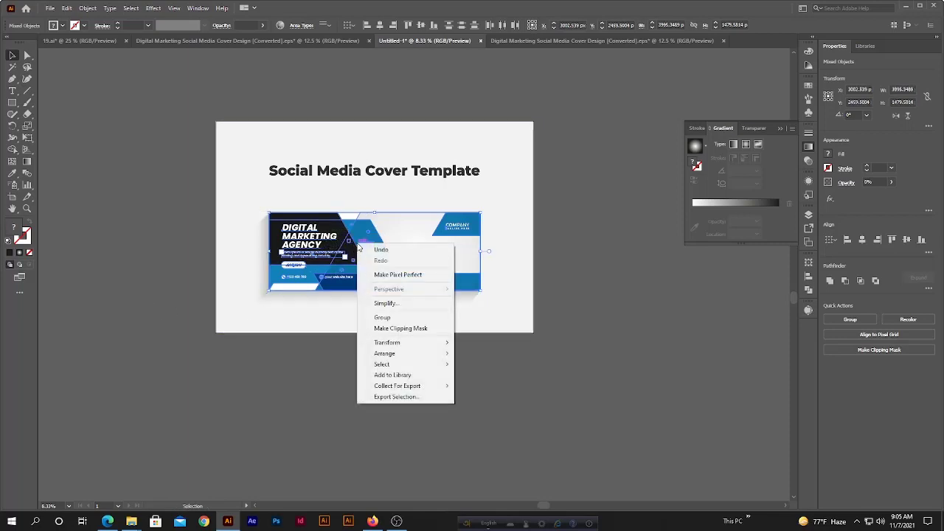
left_click(362, 317)
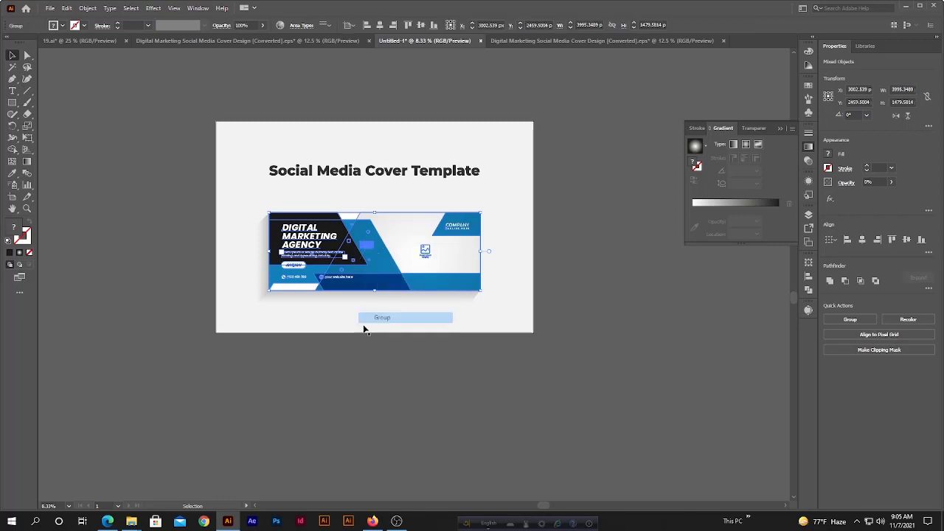
left_click(391, 378)
left_click(372, 276)
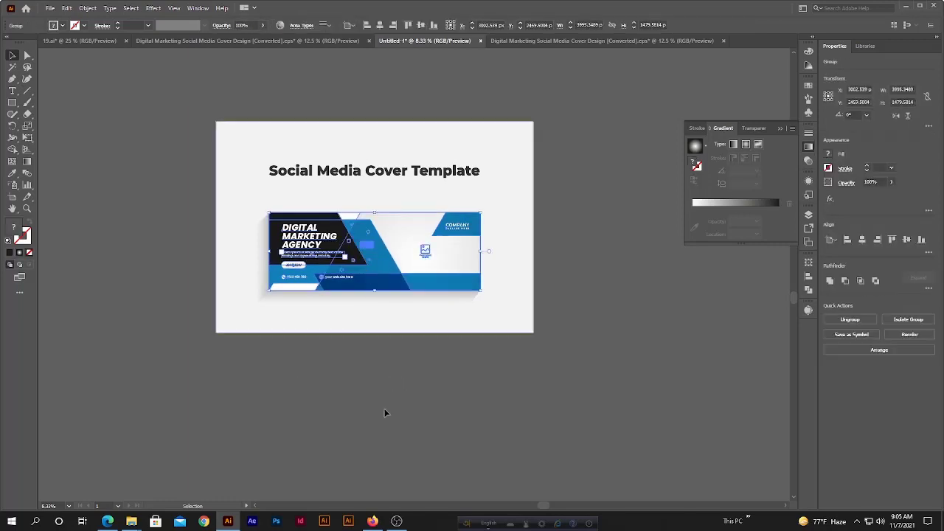
left_click(385, 424)
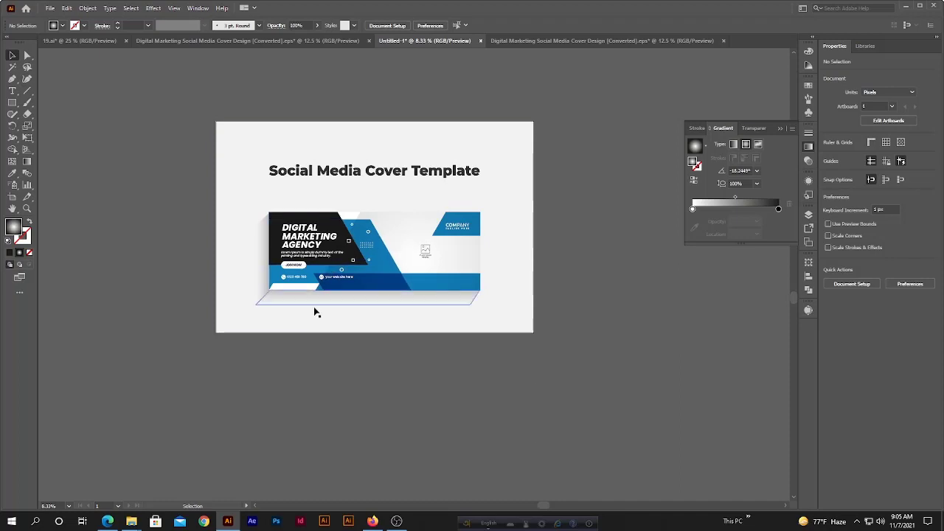
Convert the "DIGITAL MARKETING AGENCY" heading, the Lorem Ipsum paragraph and the "JOIN NOW" text inside the banner group to outlines.
scroll(368, 259, "up", 2)
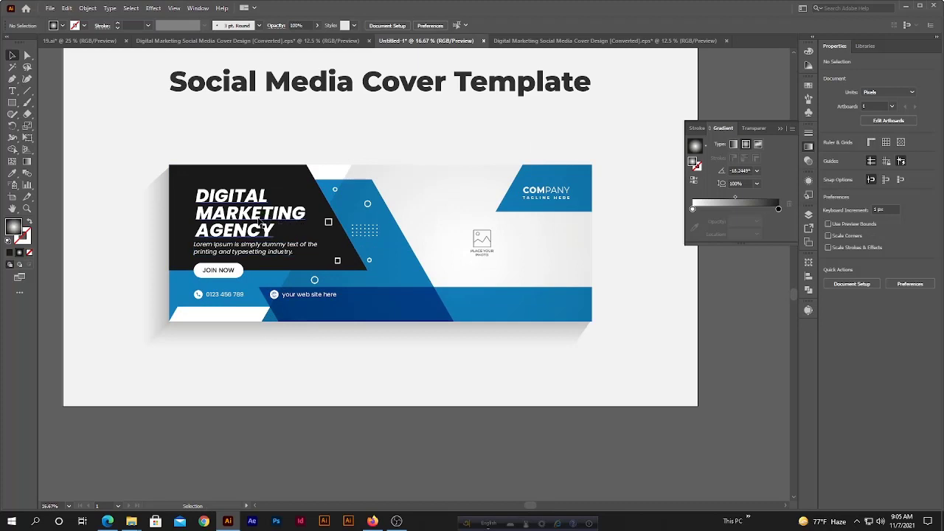
left_click(27, 55)
left_click(232, 214)
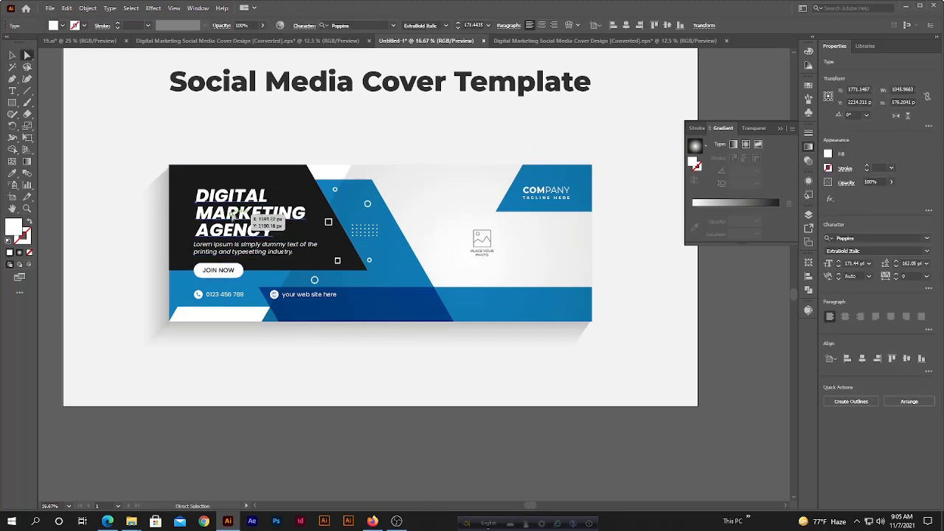
scroll(242, 250, "up", 4)
left_click(249, 231)
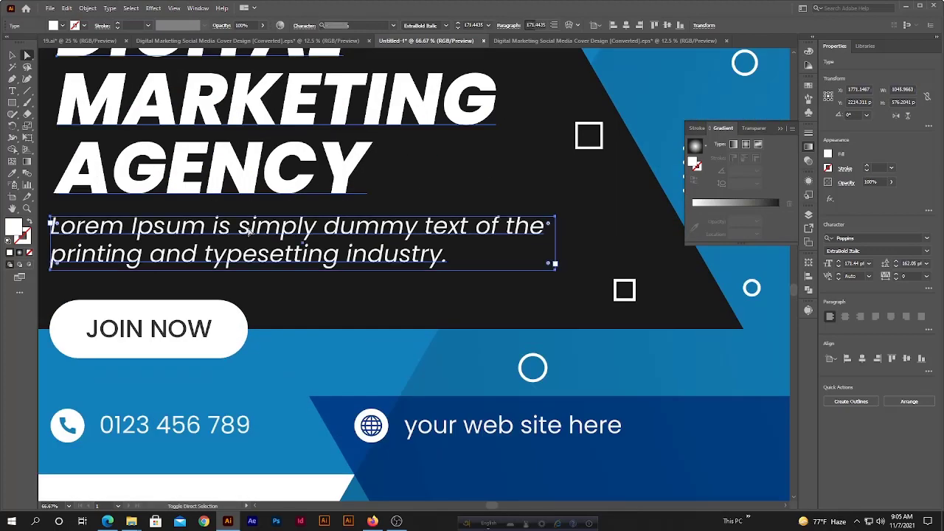
scroll(414, 236, "down", 1)
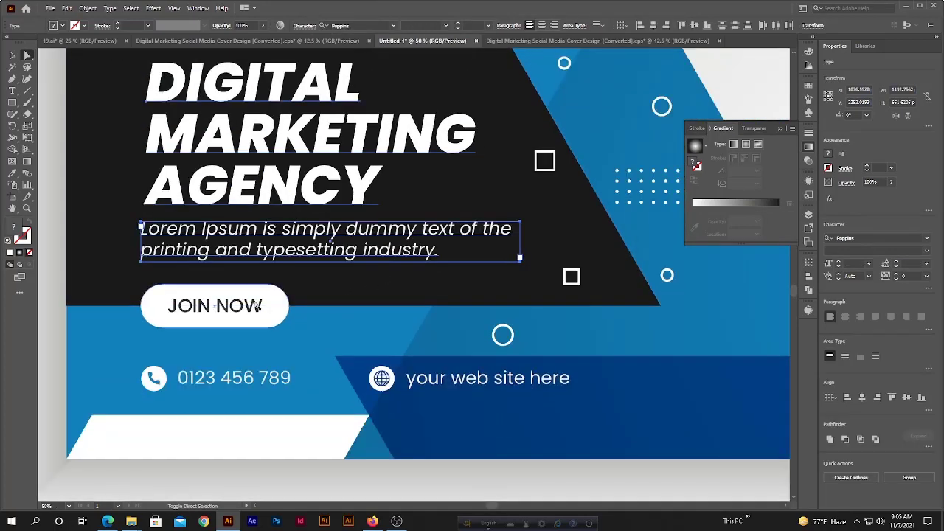
right_click(247, 240)
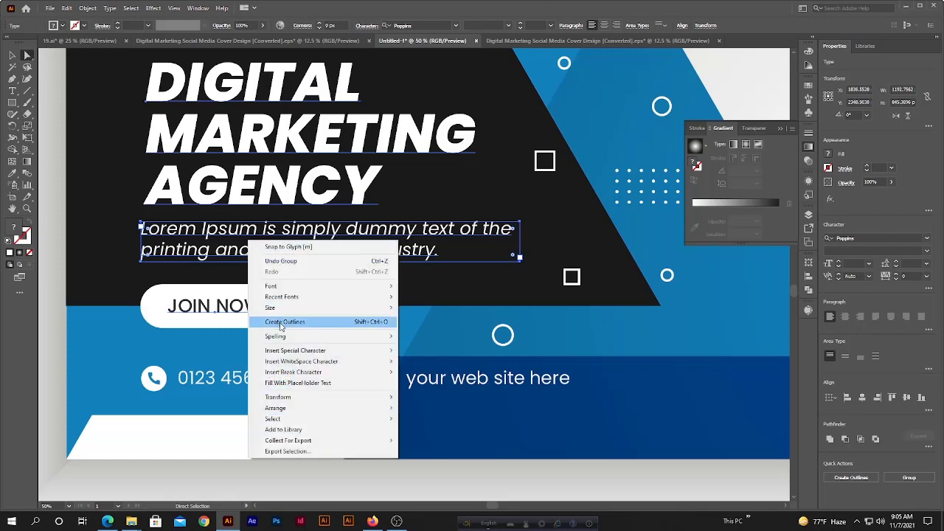
left_click(281, 322)
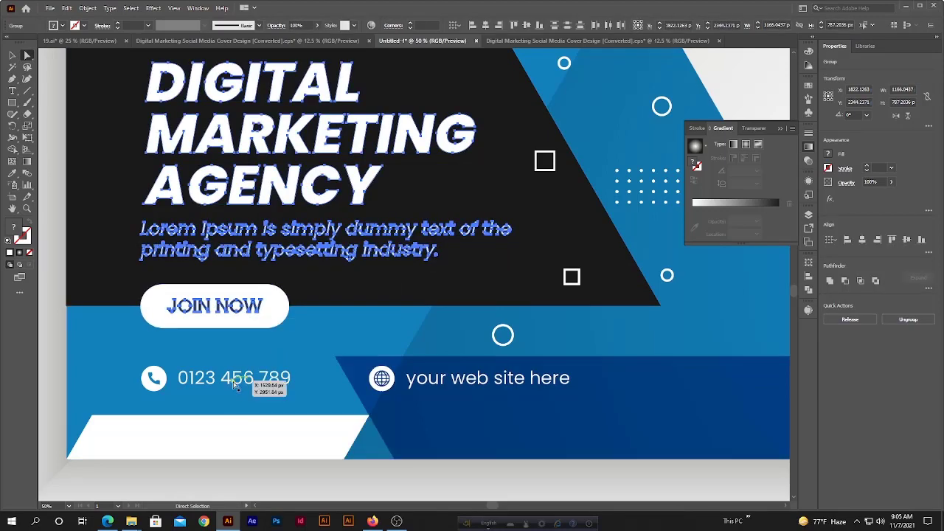
Convert the phone number text and the "your web site here" text to outlines.
key("ctrl+z")
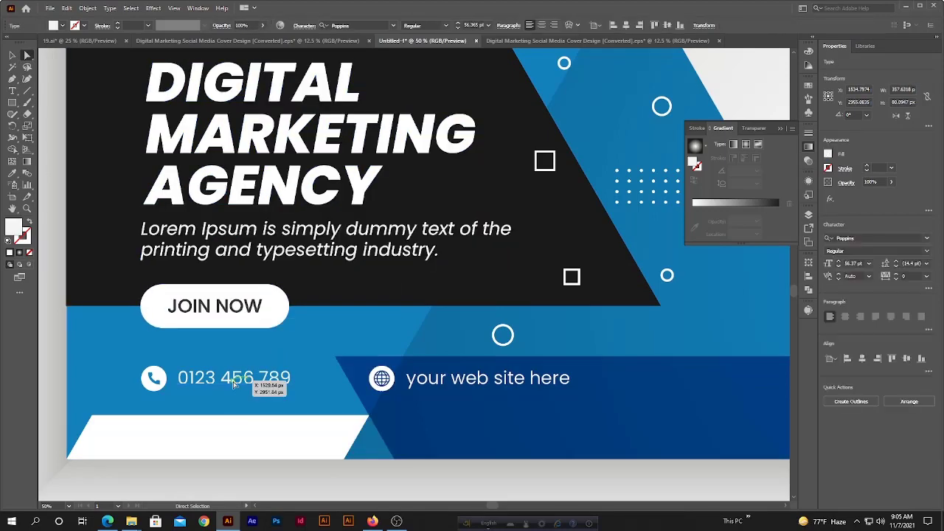
left_click(461, 382, "shift")
scroll(133, 357, "down", 4)
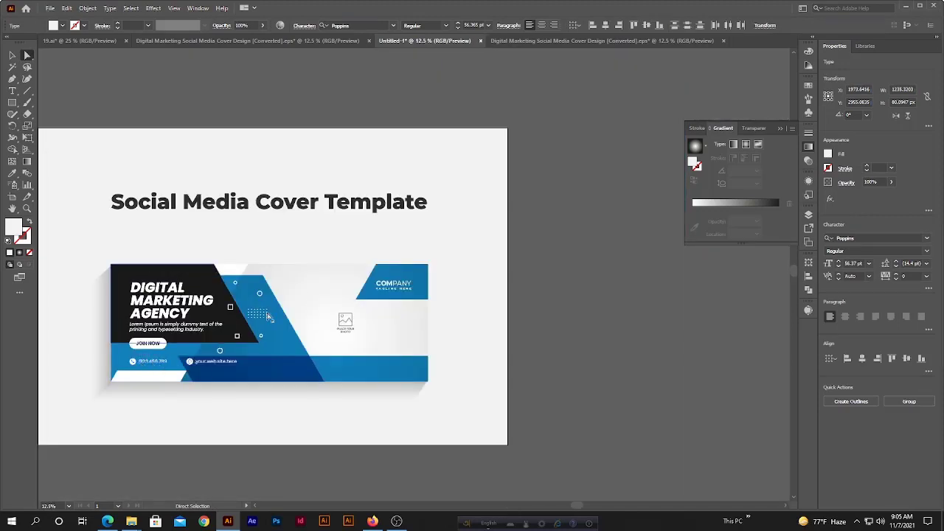
scroll(391, 270, "up", 3)
scroll(558, 292, "down", 3)
scroll(284, 378, "up", 4)
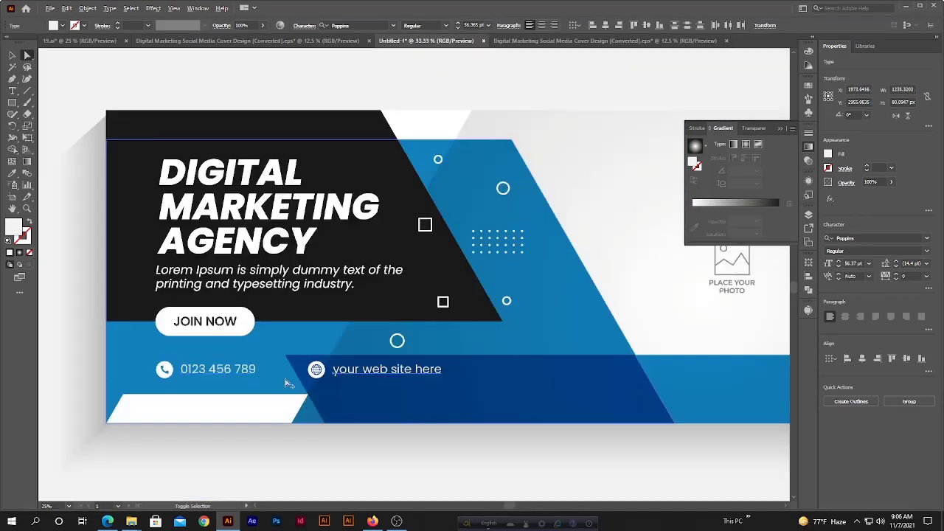
right_click(235, 376)
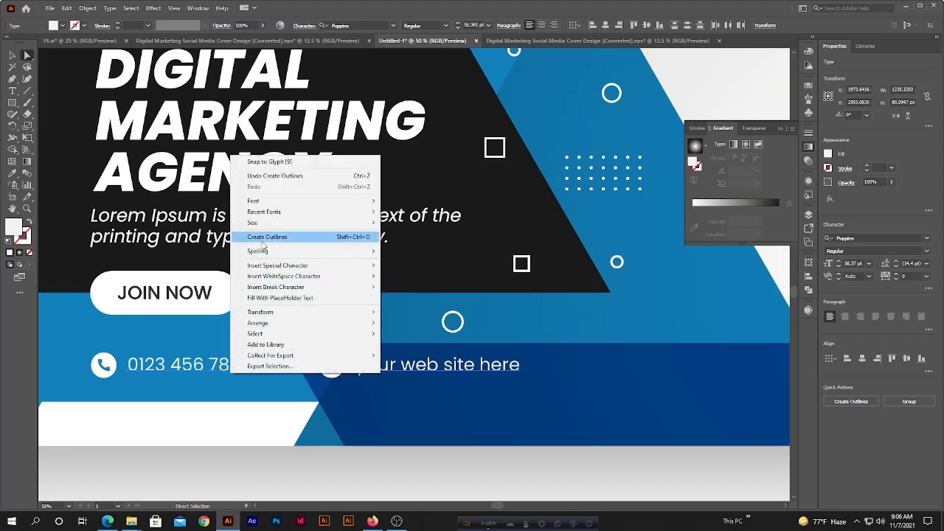
left_click(267, 237)
Convert the "COMPANY" text and the "TAGLINE HERE" text to outlines.
scroll(546, 292, "down", 4)
scroll(546, 293, "up", 4)
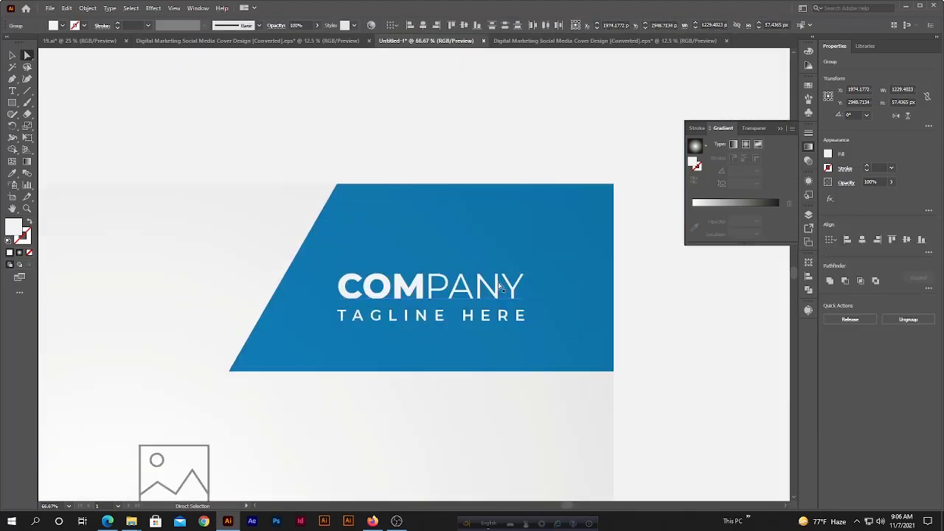
left_click(510, 279)
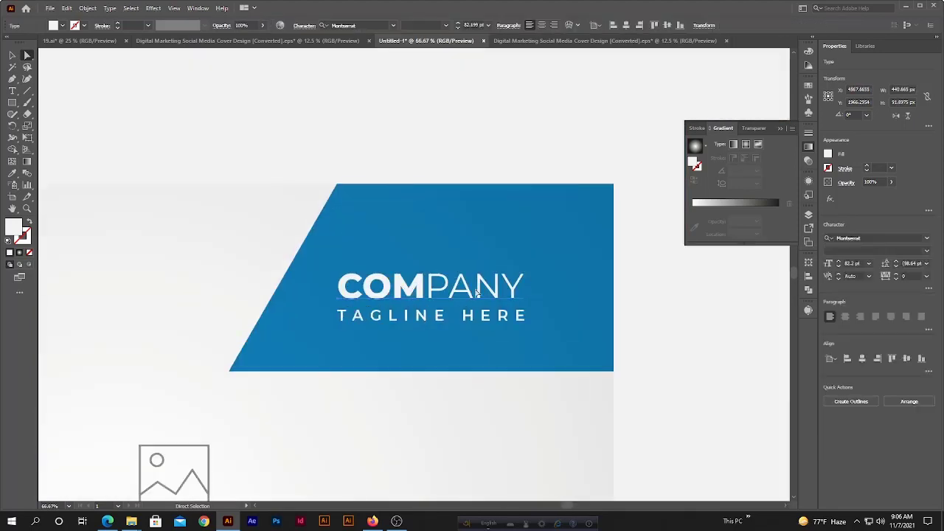
right_click(477, 292)
left_click(490, 369)
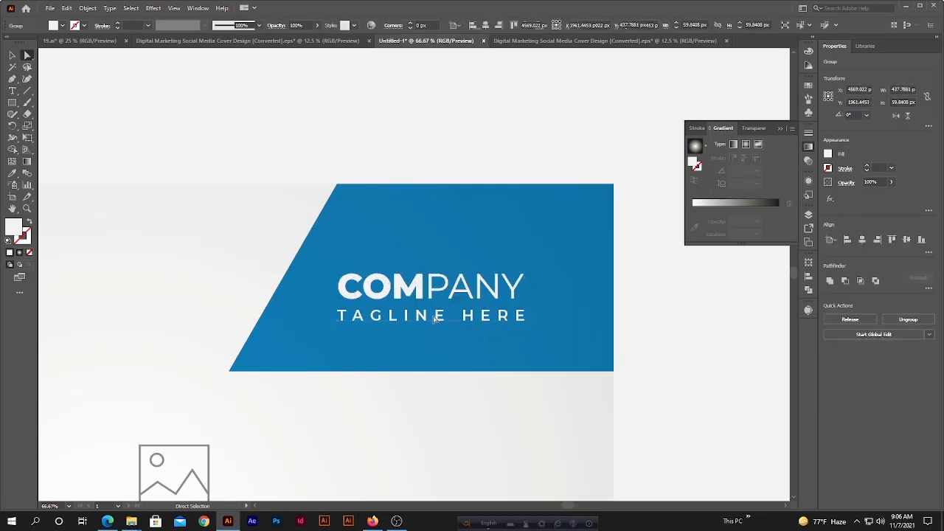
left_click(436, 317)
right_click(436, 317)
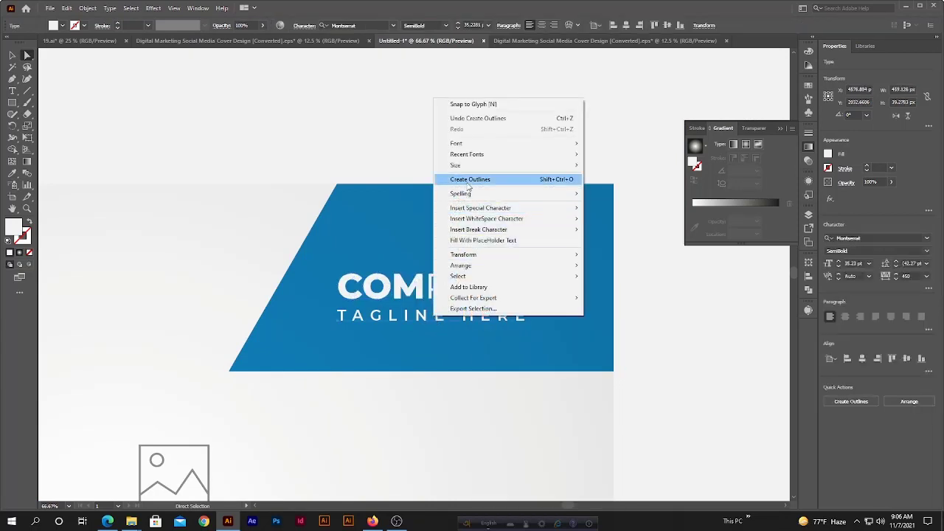
left_click(467, 184)
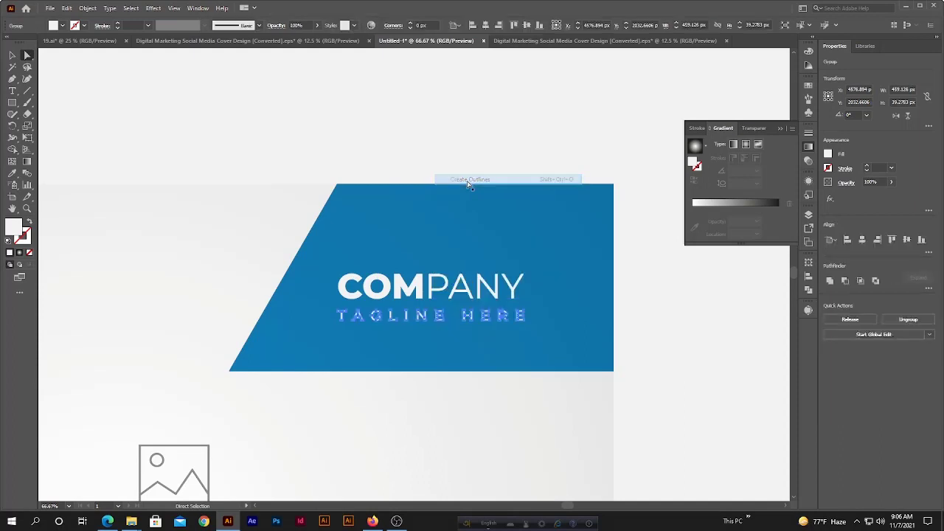
Select all the artwork on the artboard to check the outlined text and shapes, and clear the selection.
scroll(516, 247, "down", 3)
scroll(629, 288, "down", 2)
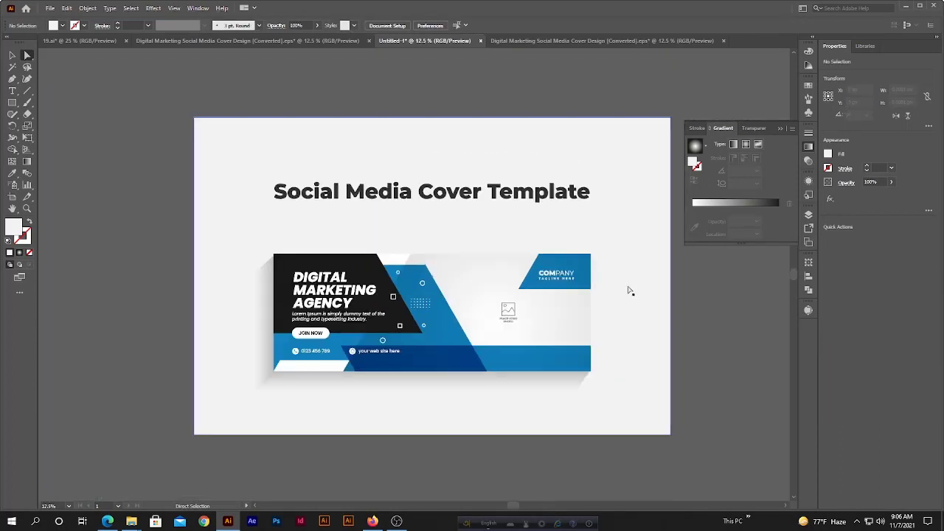
left_click(12, 56)
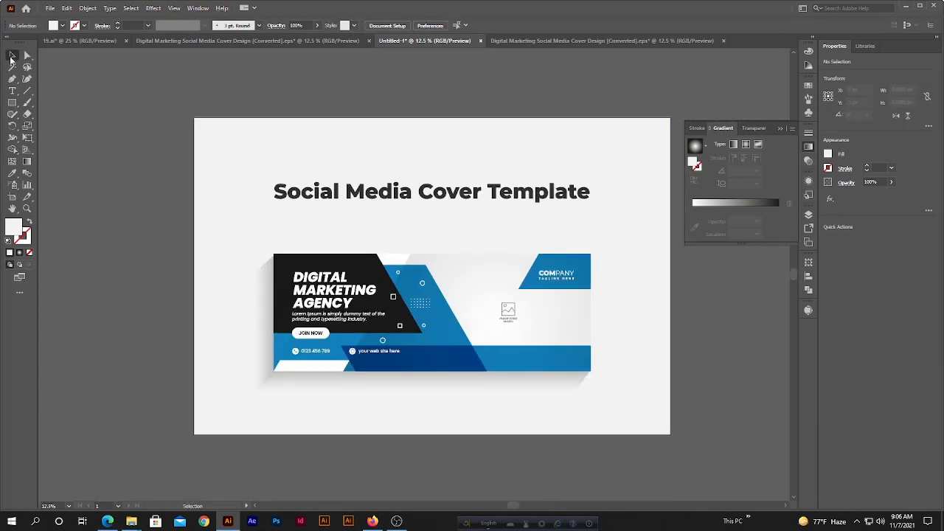
left_click_drag(150, 130, 650, 413)
scroll(457, 394, "up", 1)
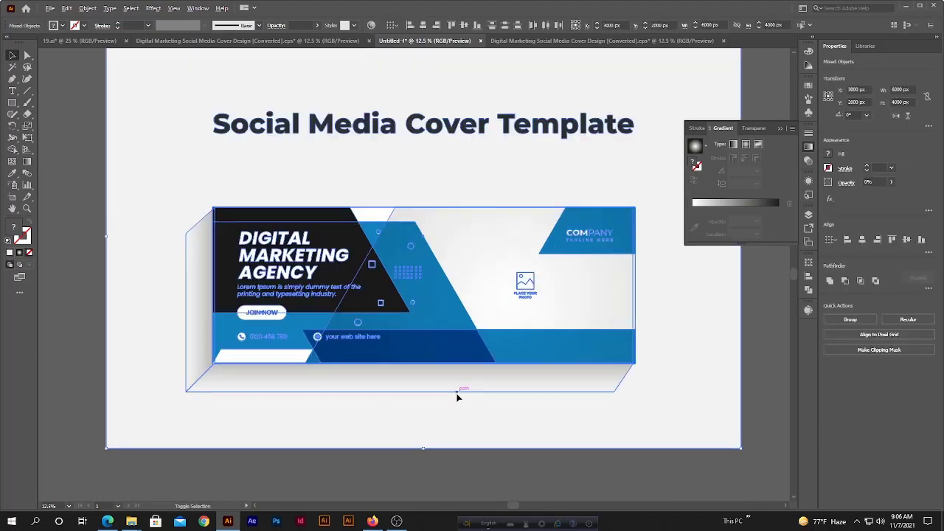
scroll(317, 299, "up", 1)
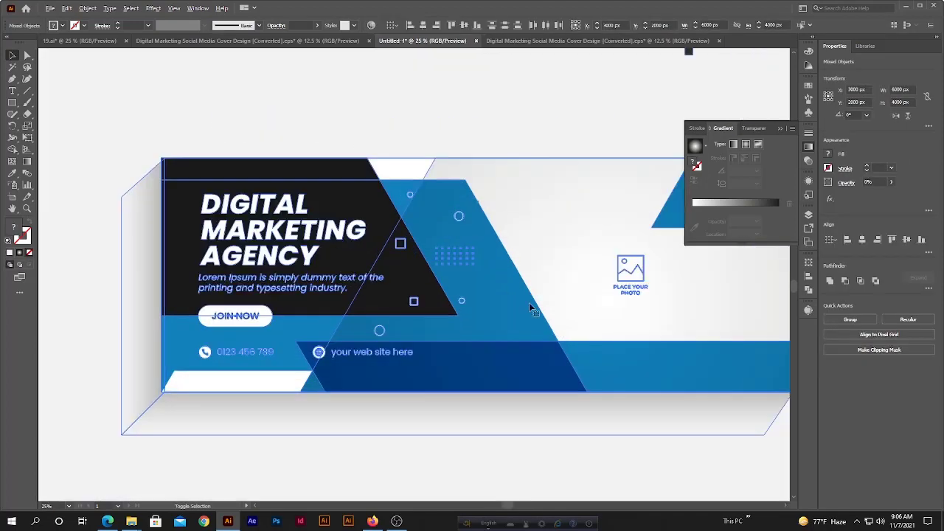
scroll(340, 392, "down", 2)
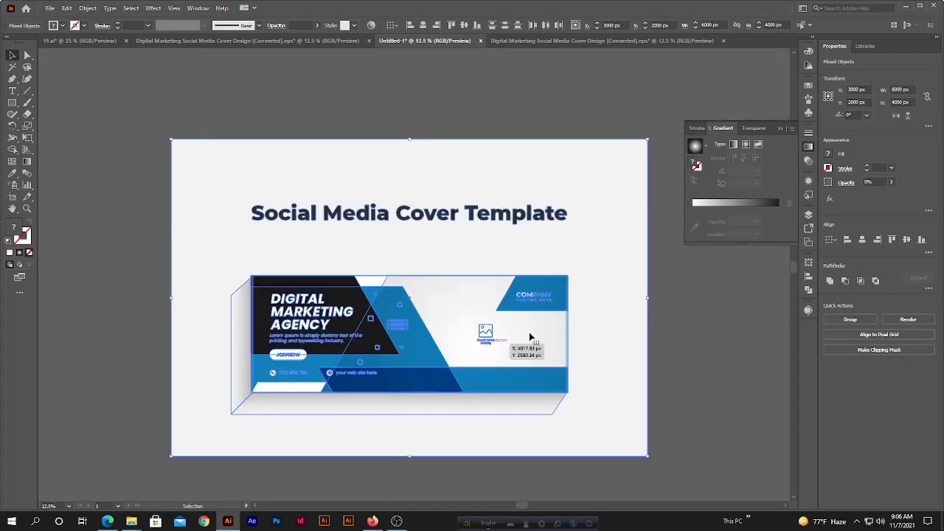
left_click(713, 346)
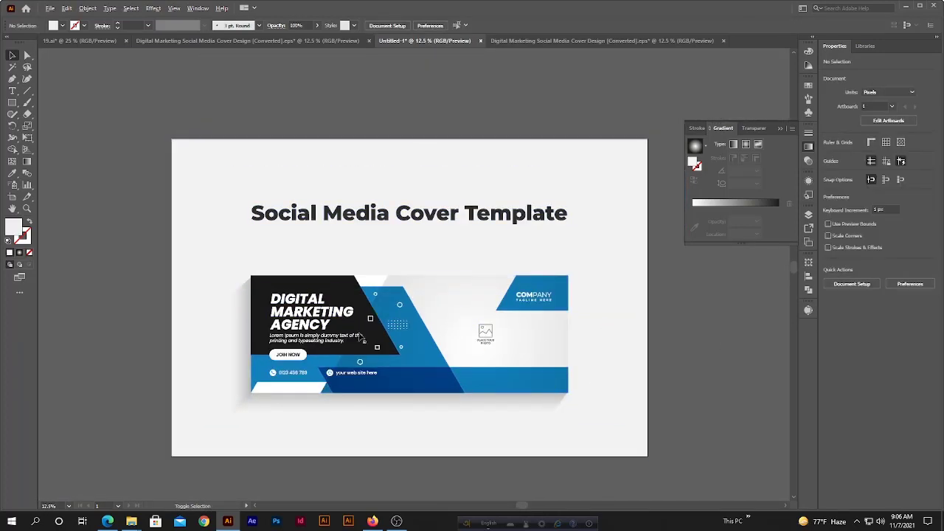
Begin saving the document under a new name and create a folder named 25 in stock market > shutter > Corporate Social Media Covers.
scroll(363, 334, "up", 2)
scroll(337, 291, "down", 2)
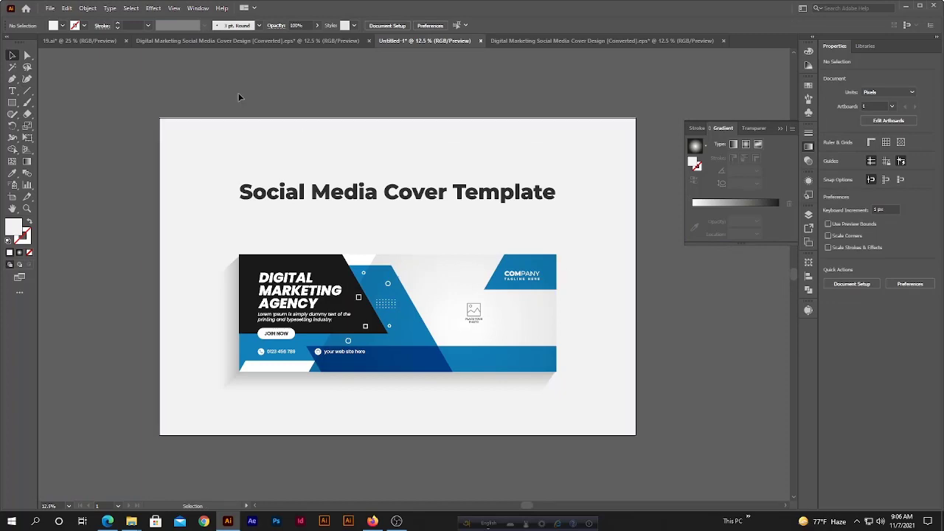
left_click(50, 8)
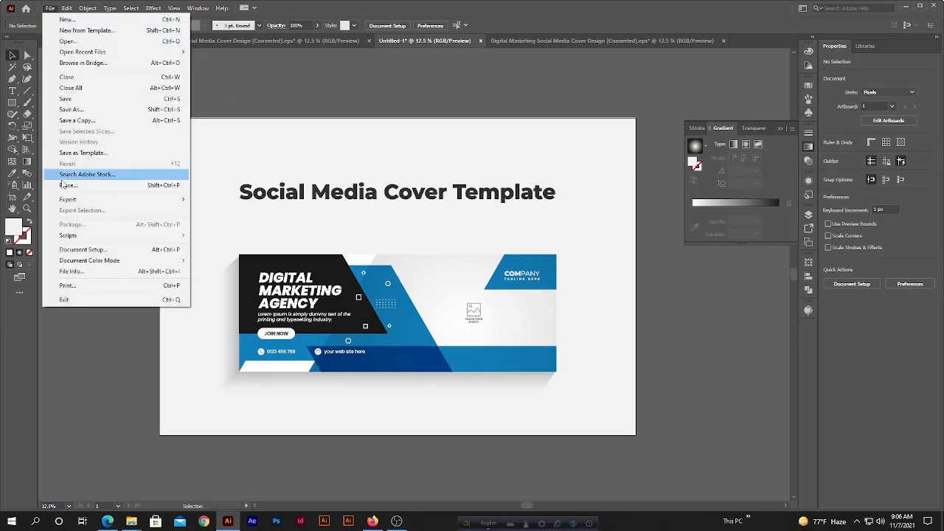
mouse_move(71, 204)
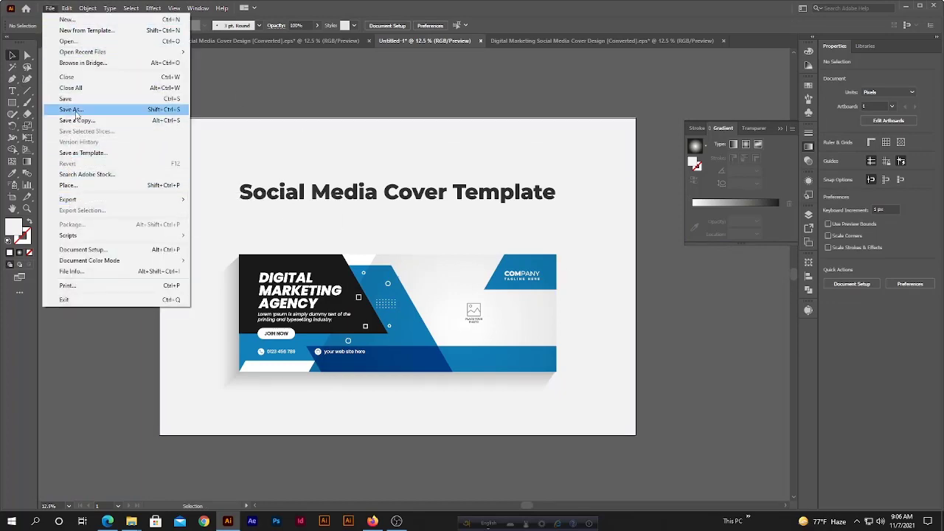
left_click(74, 111)
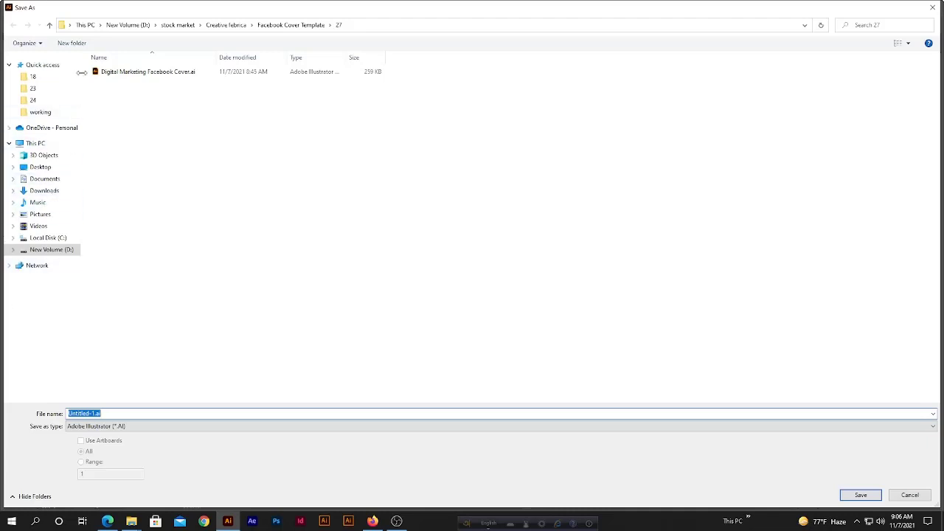
left_click(178, 25)
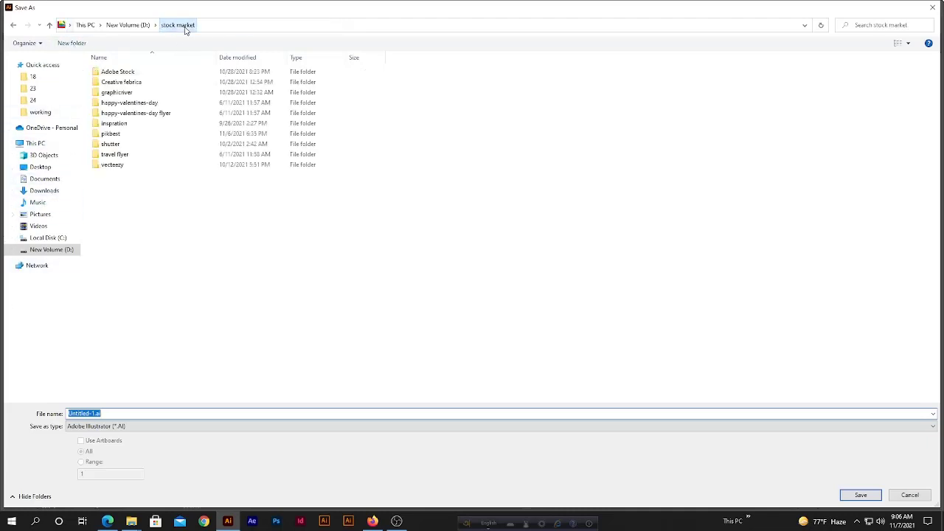
double_click(131, 134)
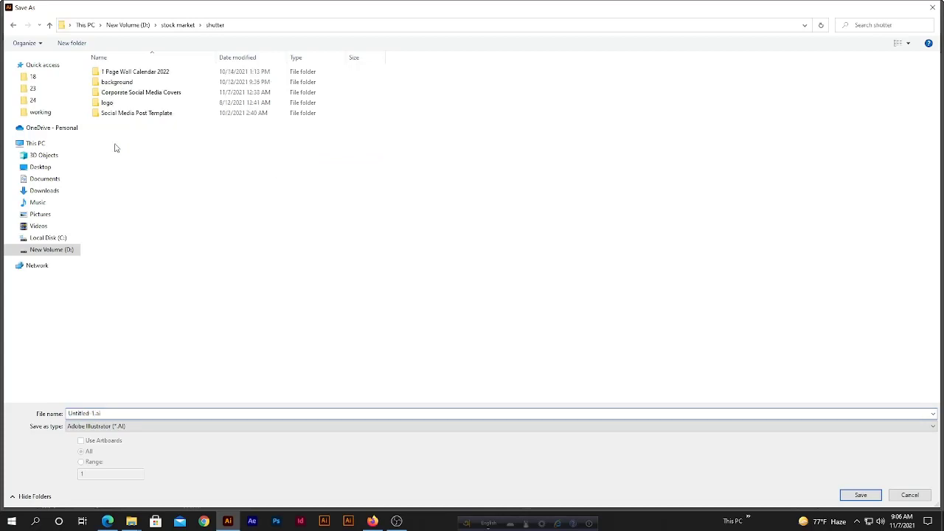
double_click(139, 94)
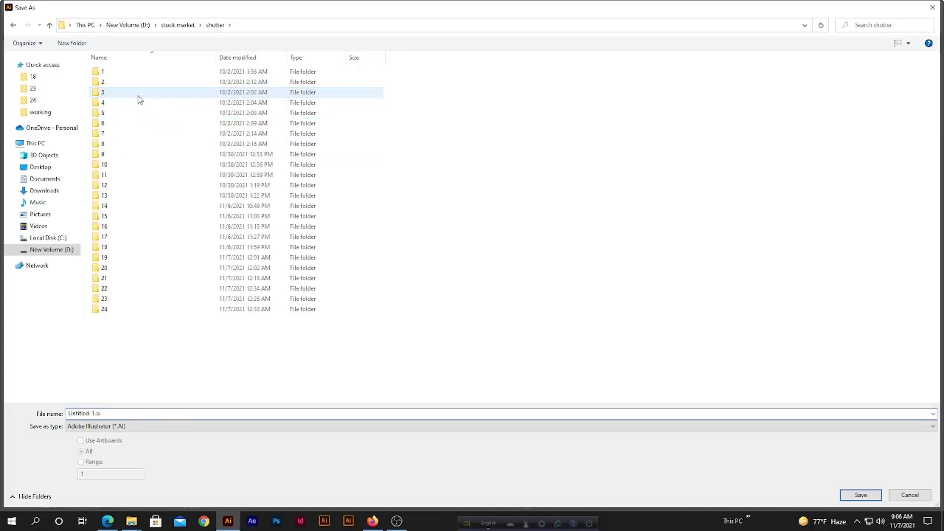
left_click(72, 44)
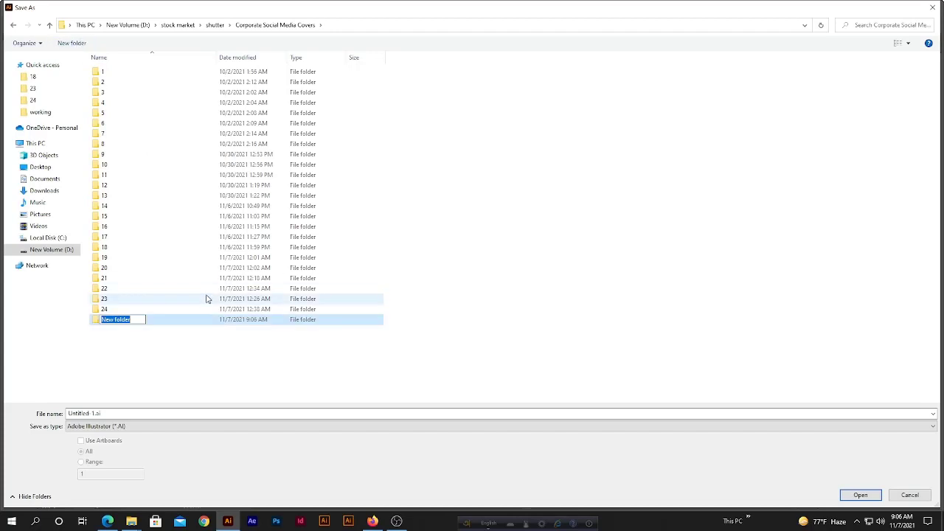
type("25")
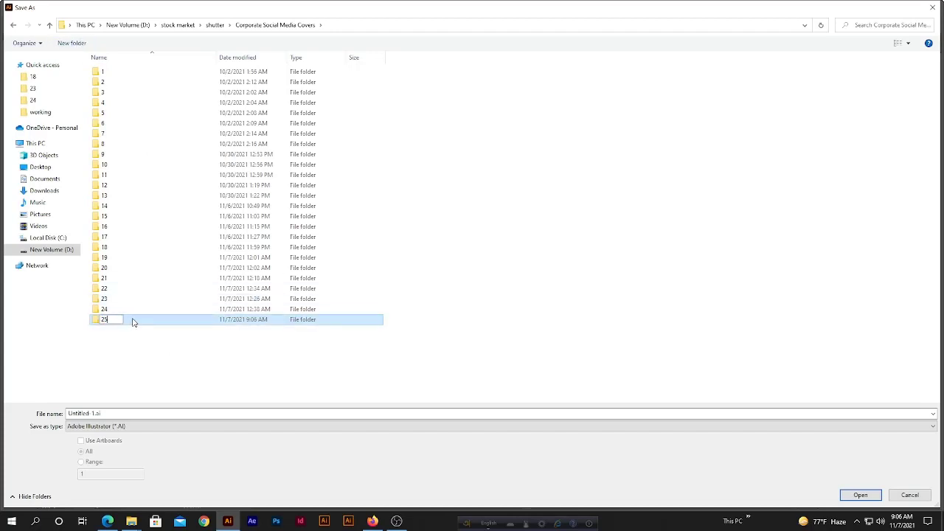
Set the save format to Illustrator EPS and copy the name of the existing EPS file in folder 23.
double_click(116, 313)
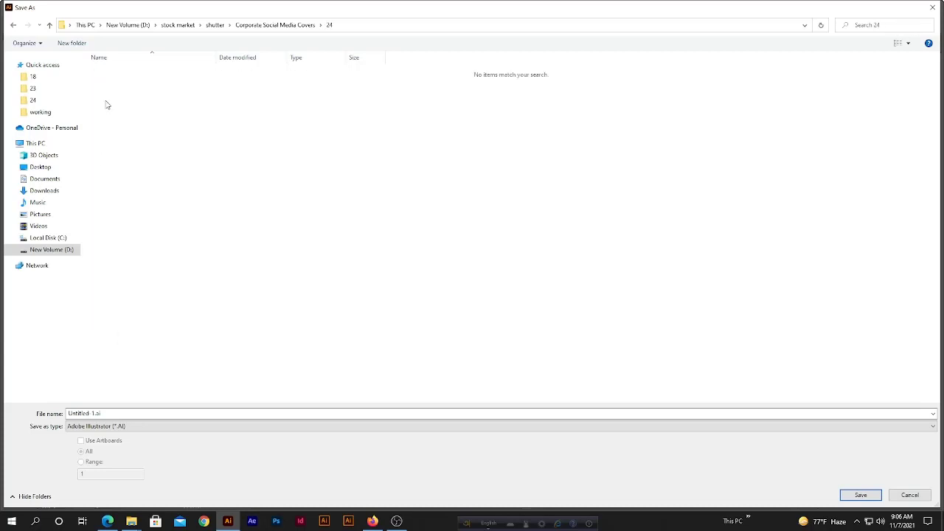
left_click(47, 25)
double_click(116, 299)
left_click(157, 427)
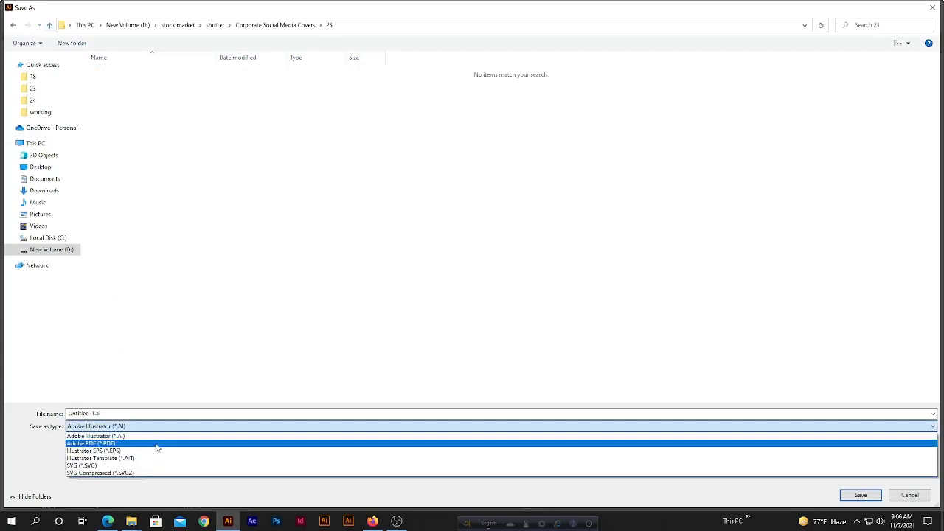
left_click(158, 447)
left_click(132, 74)
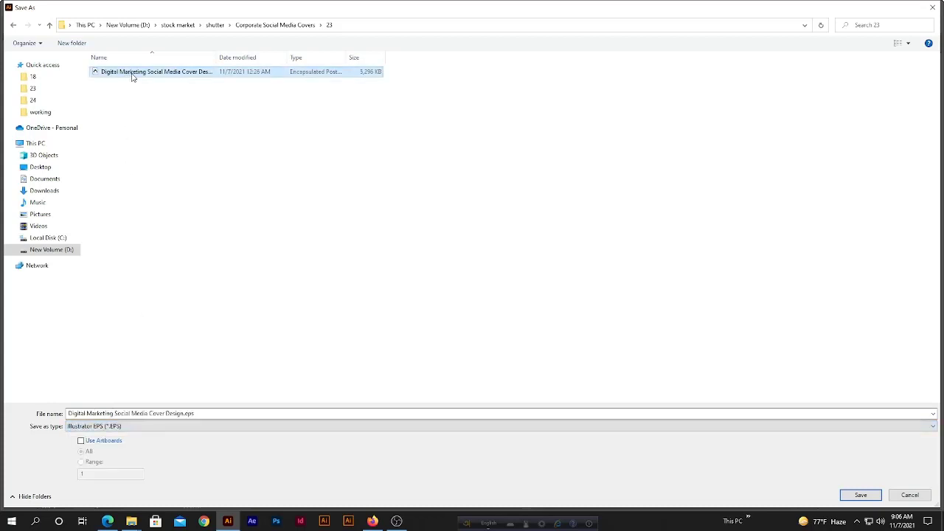
right_click(135, 74)
left_click(158, 286)
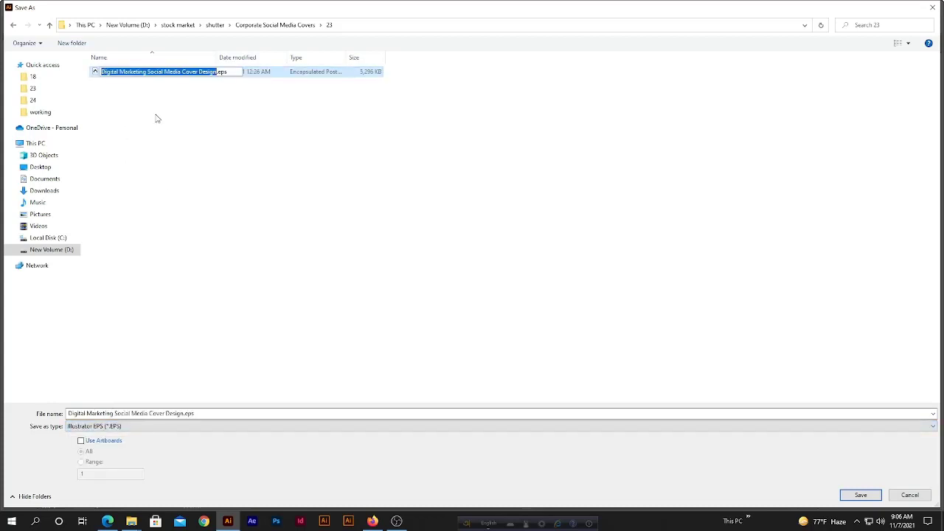
right_click(152, 71)
left_click(172, 107)
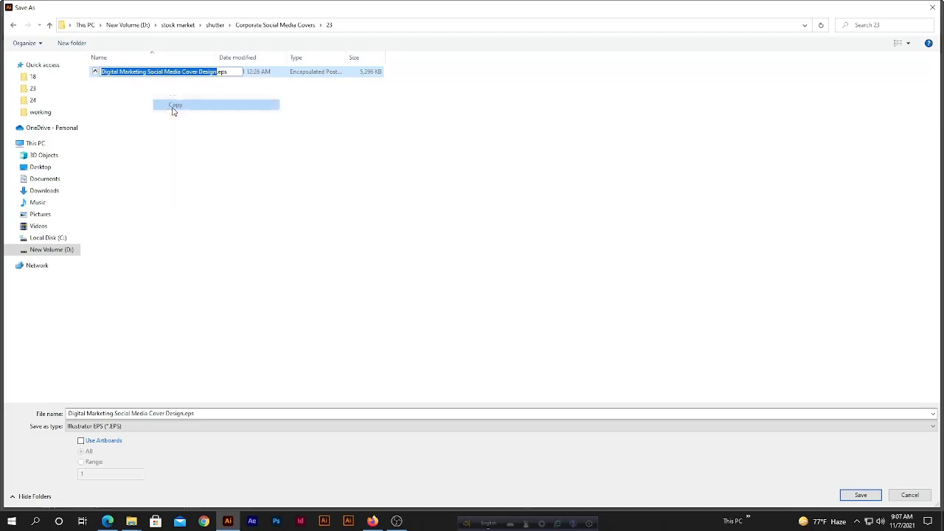
Save the file into folder 25 with the copied name "Digital Marketing Social Media Cover Design".
left_click(49, 25)
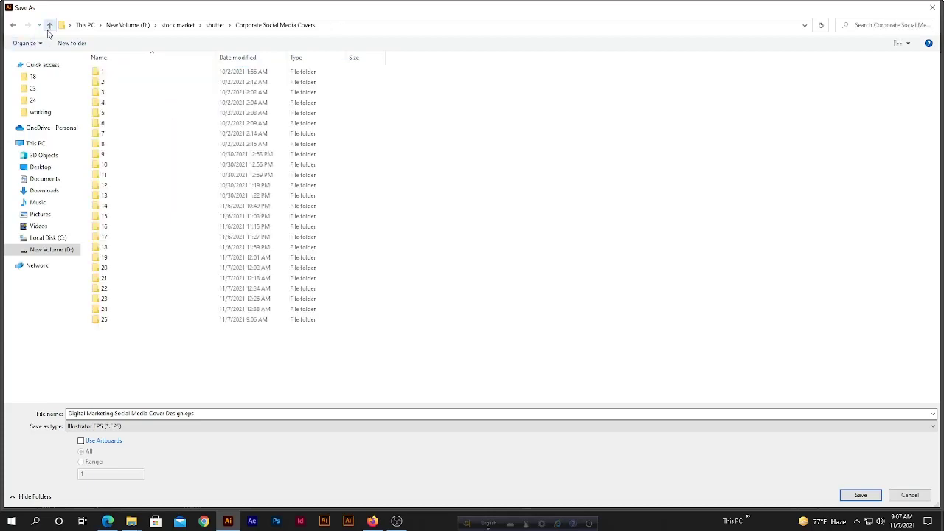
double_click(104, 321)
right_click(151, 414)
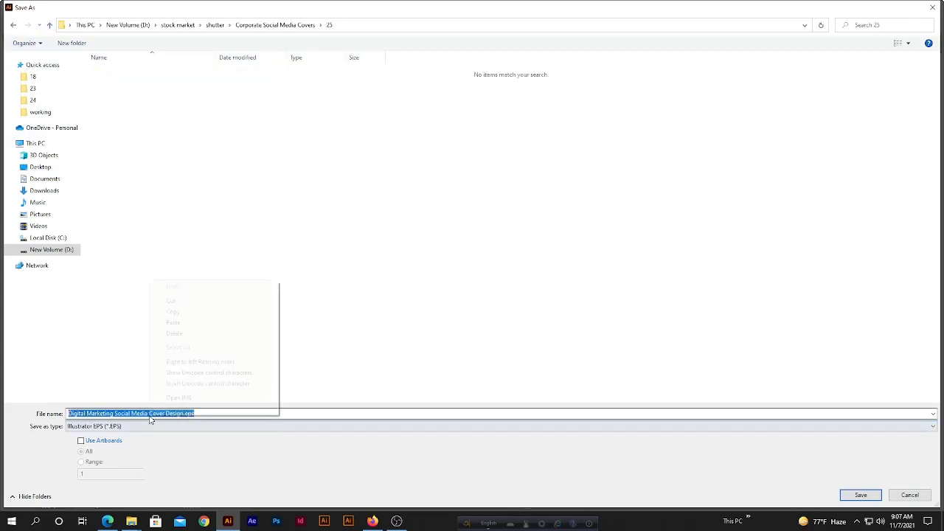
left_click(170, 323)
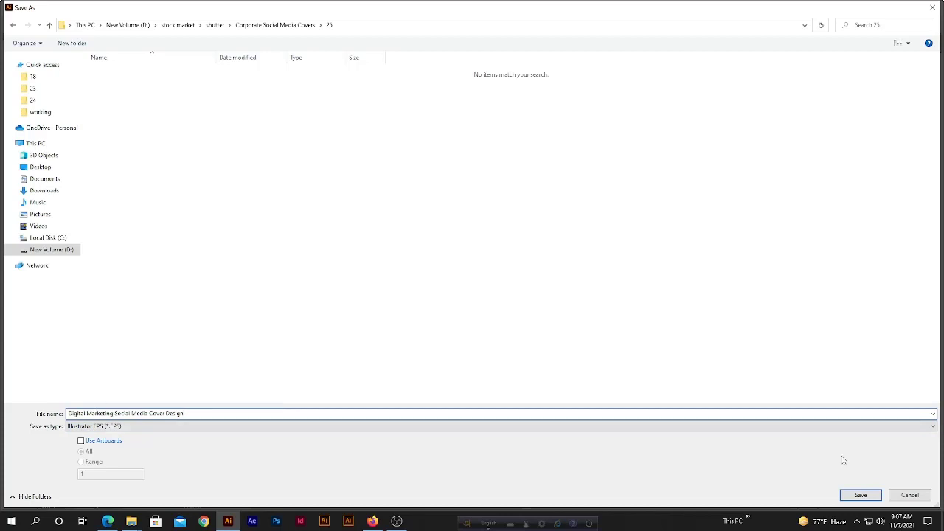
left_click(862, 496)
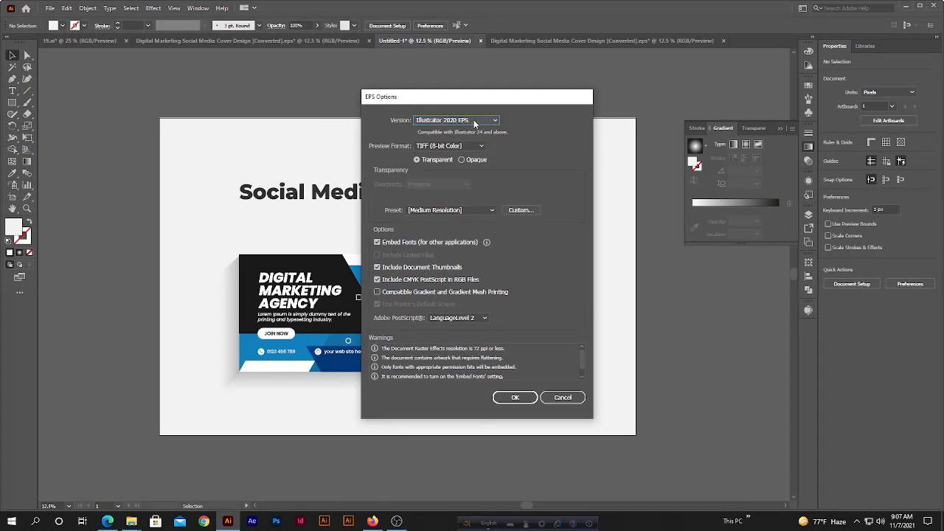
Set the EPS version to Illustrator 10 EPS and accept the export options.
left_click(474, 123)
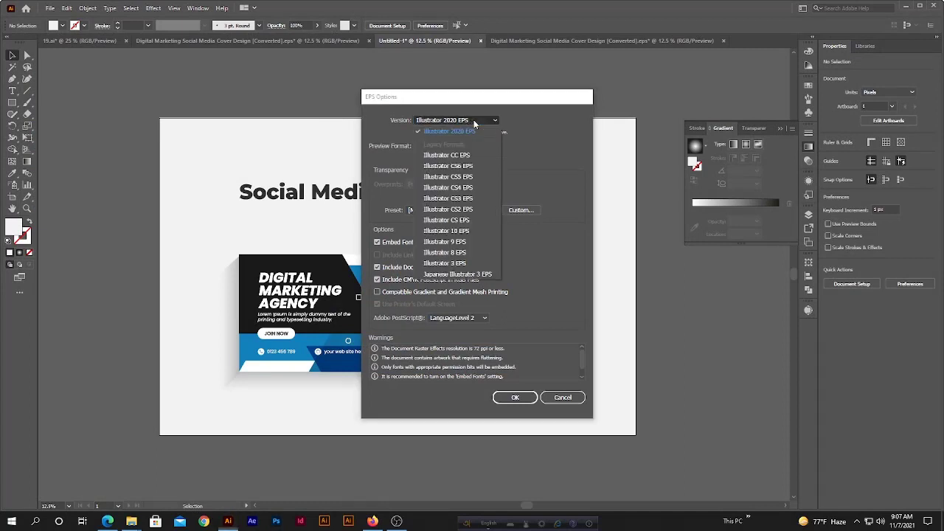
left_click(459, 232)
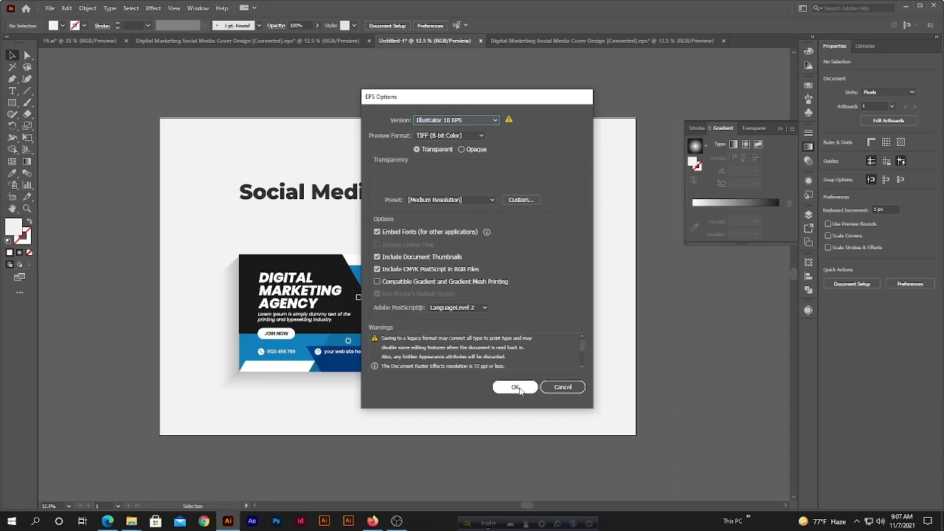
left_click(515, 387)
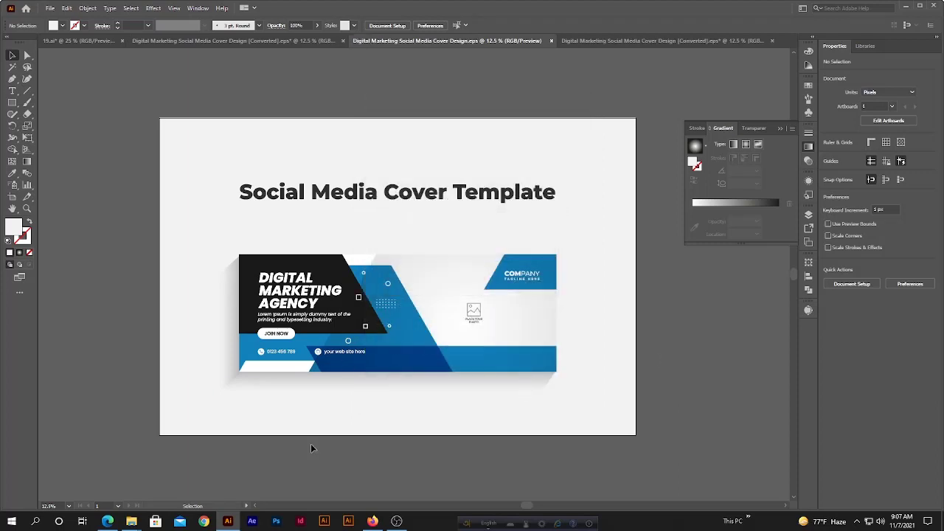
Switch to Firefox and start choosing files on the Shutterstock contributor upload page.
left_click(373, 521)
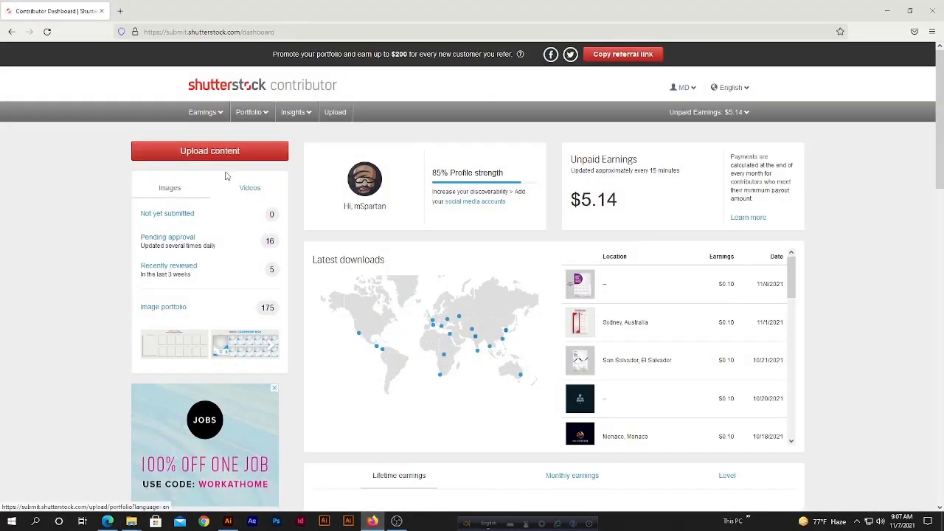
left_click(188, 151)
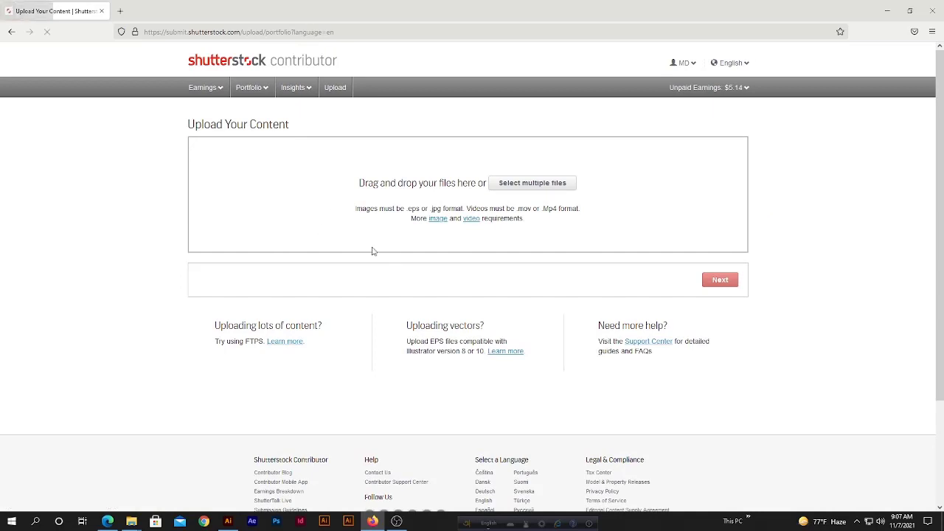
left_click(540, 189)
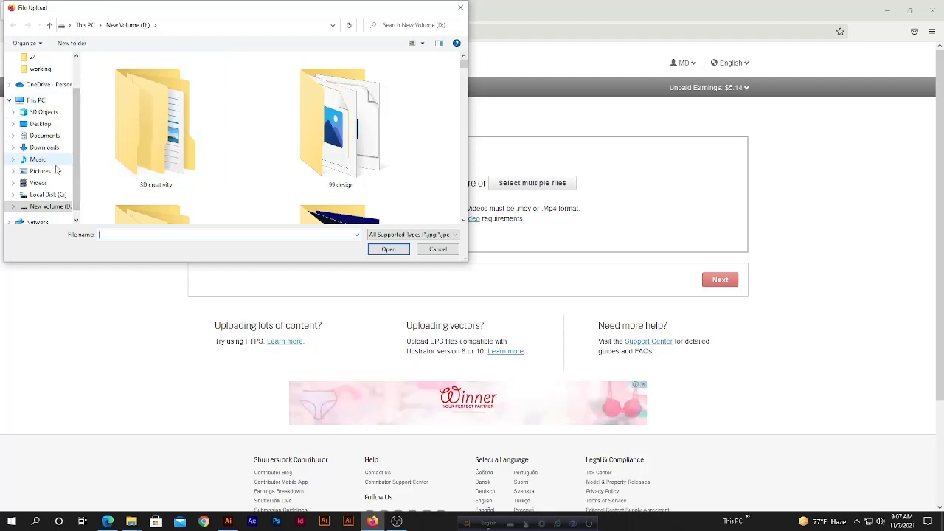
Upload Digital Marketing Social Media Cover Design.eps from stock market > shutter > Corporate Social Media Covers > 25 and continue to content submission.
left_click(56, 207)
scroll(335, 164, "down", 15)
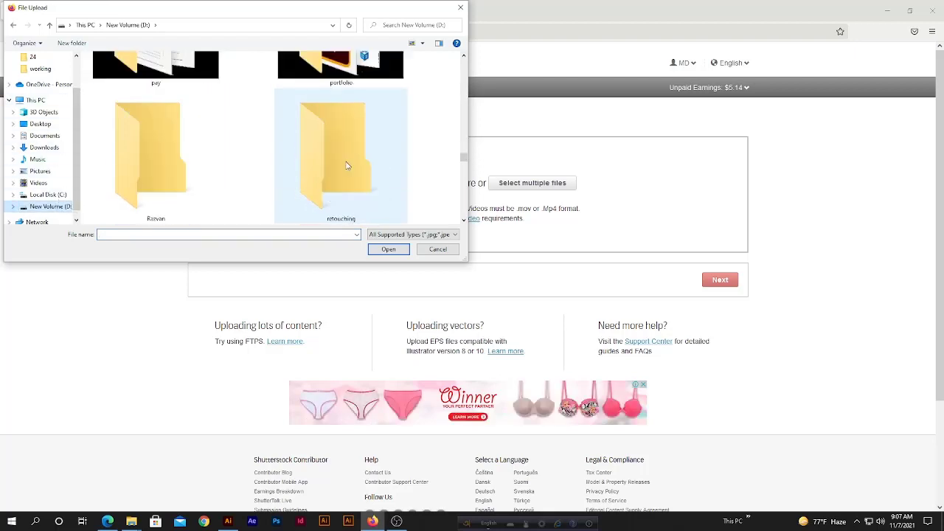
scroll(347, 168, "up", 3)
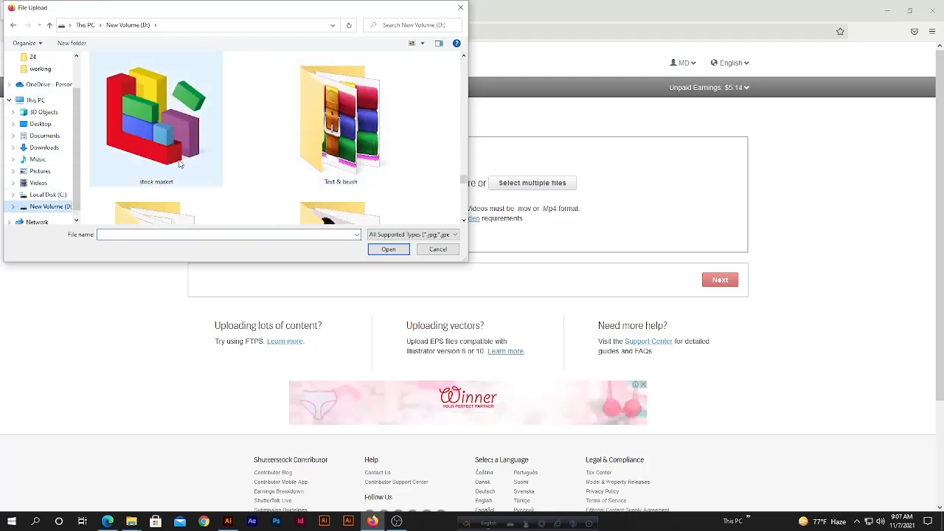
double_click(347, 148)
double_click(112, 144)
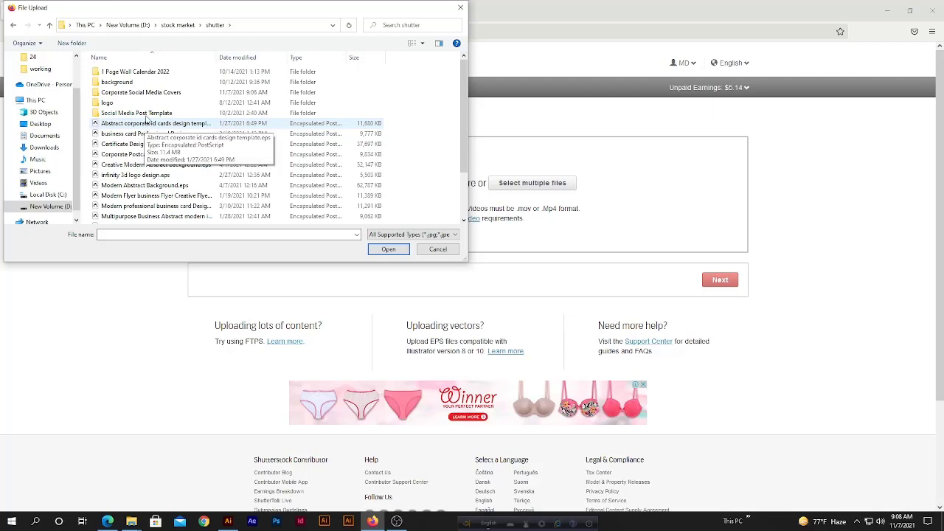
double_click(136, 93)
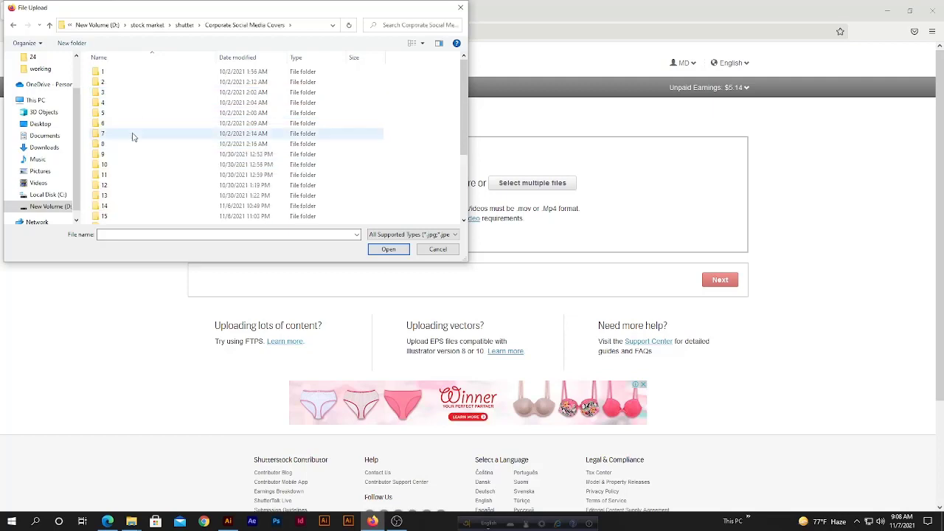
scroll(133, 140, "down", 3)
double_click(109, 220)
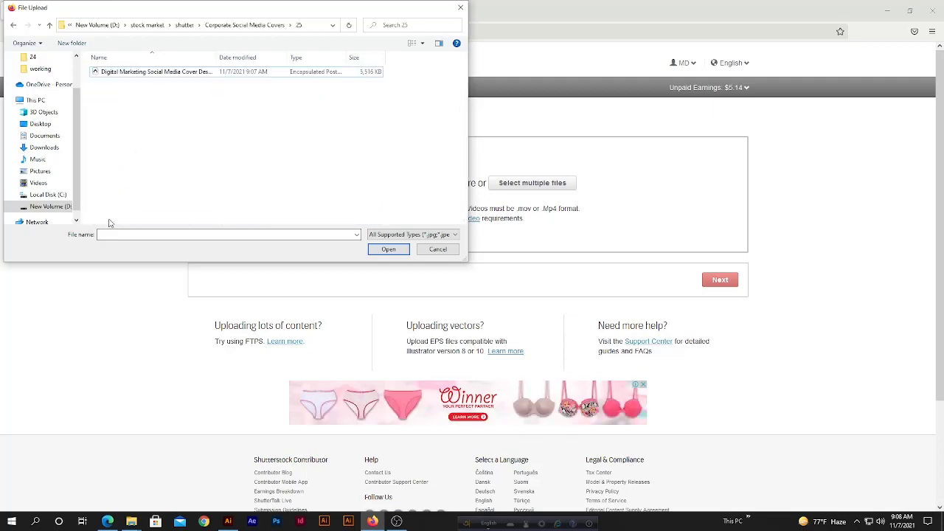
left_click(139, 73)
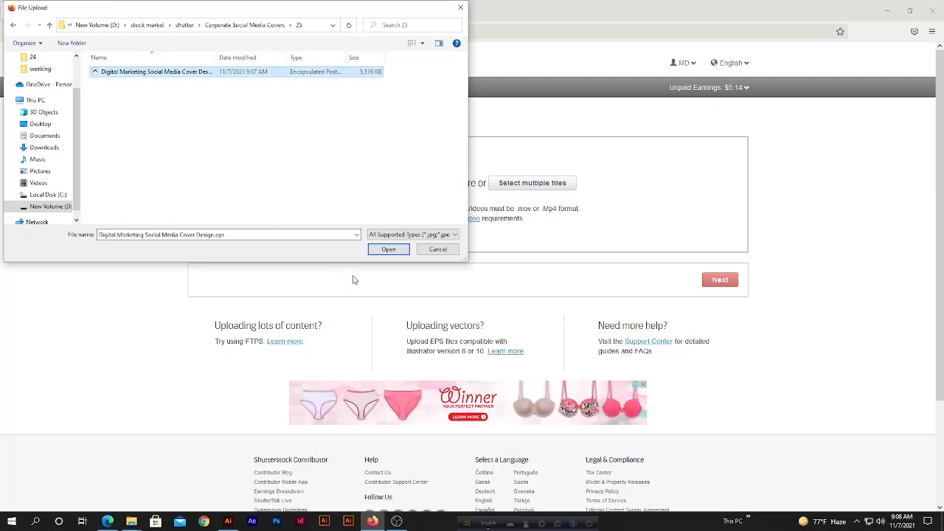
left_click(386, 250)
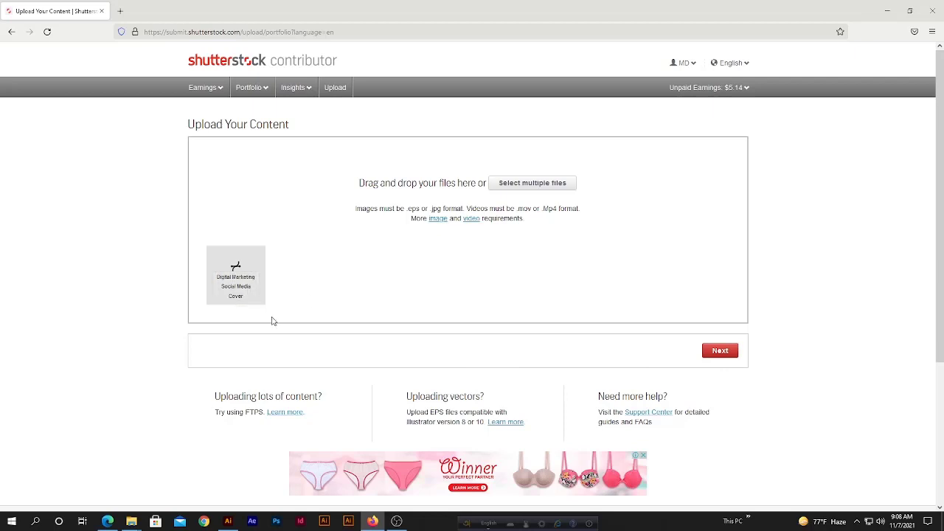
left_click(726, 353)
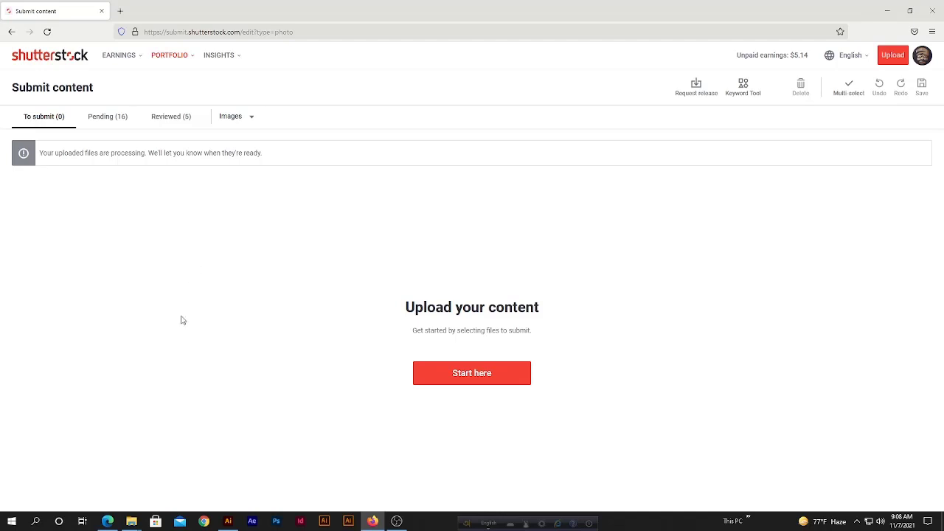
Open GraphicRiver in a new browser tab and search it for "Digital Marketing Social Media Cover Design" using the copied title.
left_click(120, 11)
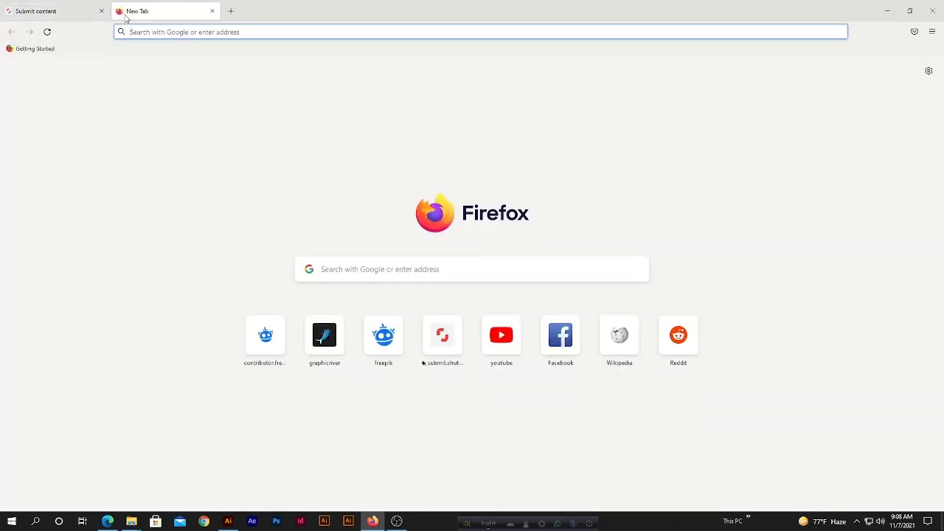
left_click(337, 351)
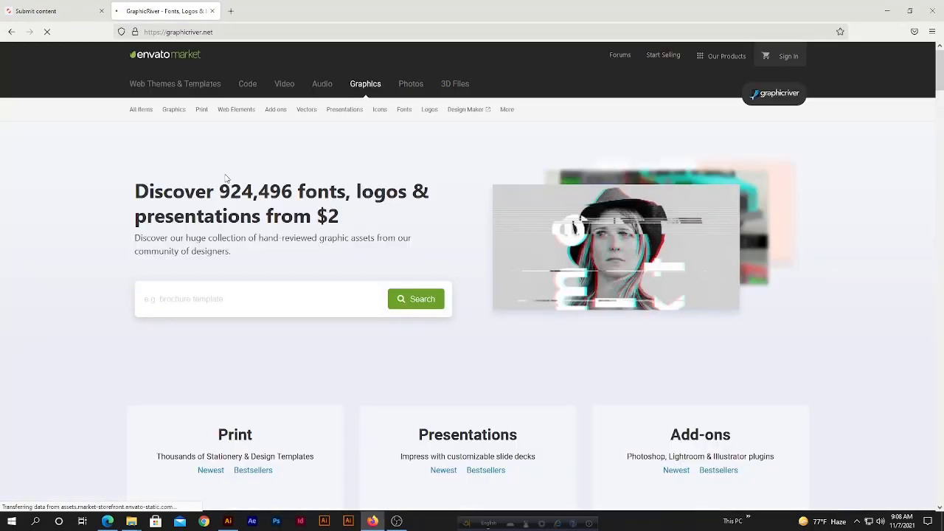
right_click(205, 300)
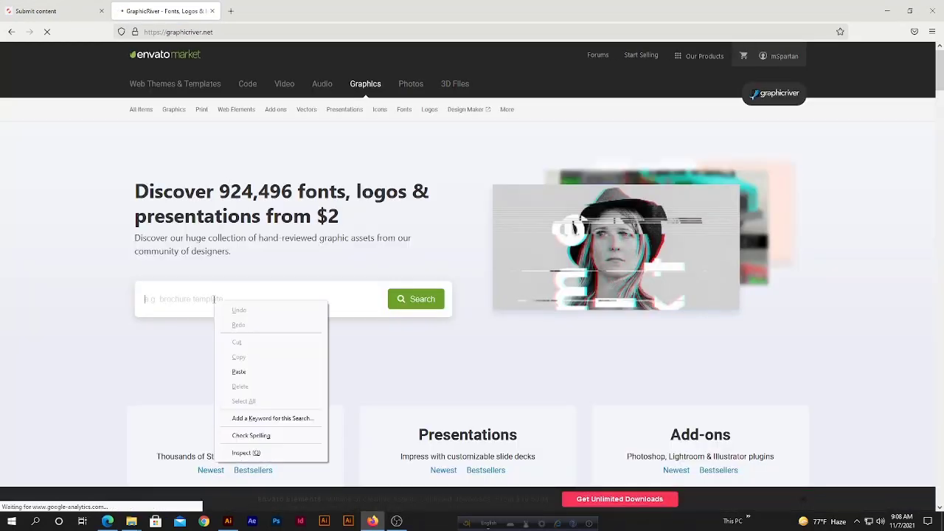
left_click(253, 378)
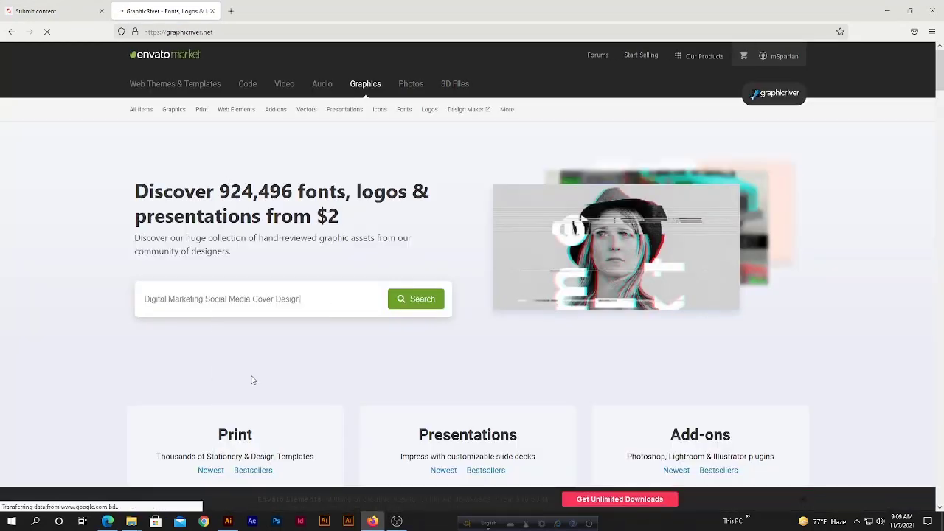
left_click(422, 303)
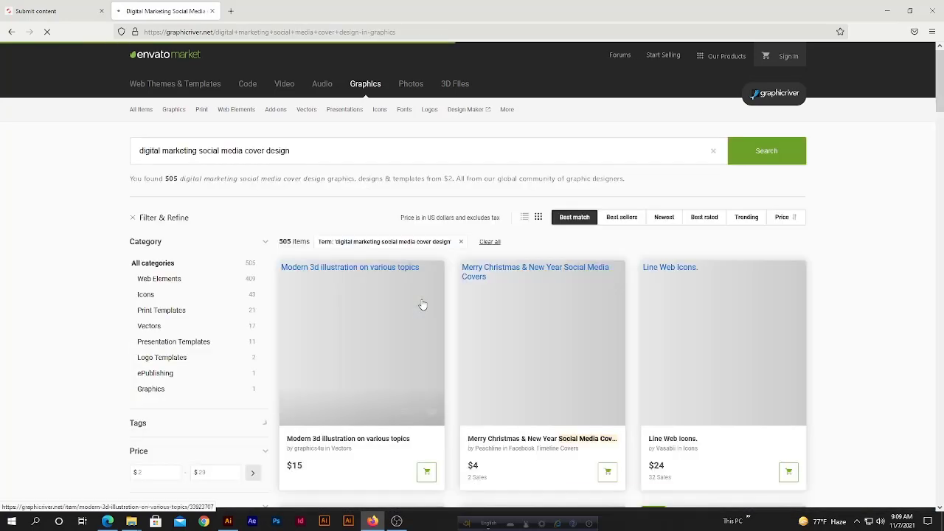
Open the $6 "Digital Marketing Facebook Cover" item with 2 sales from the search results in a new tab and switch to it.
scroll(489, 322, "down", 5)
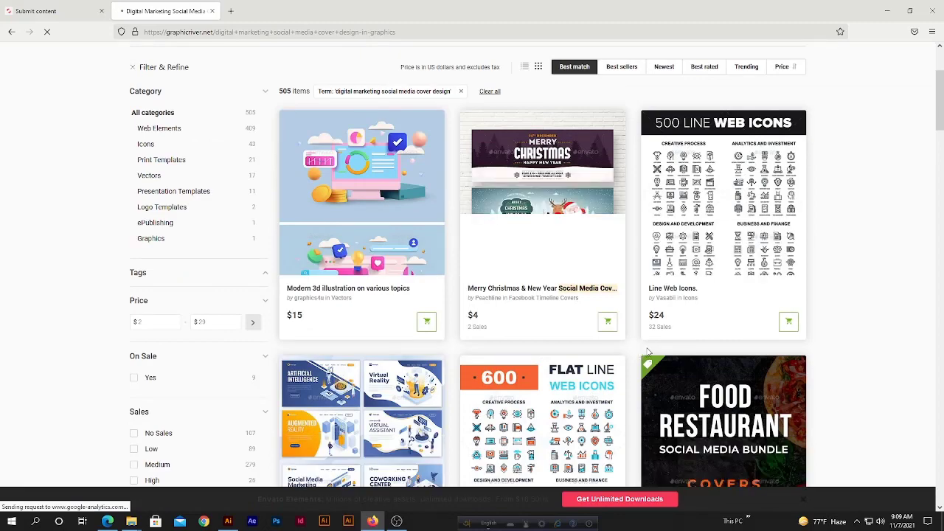
scroll(647, 353, "down", 8)
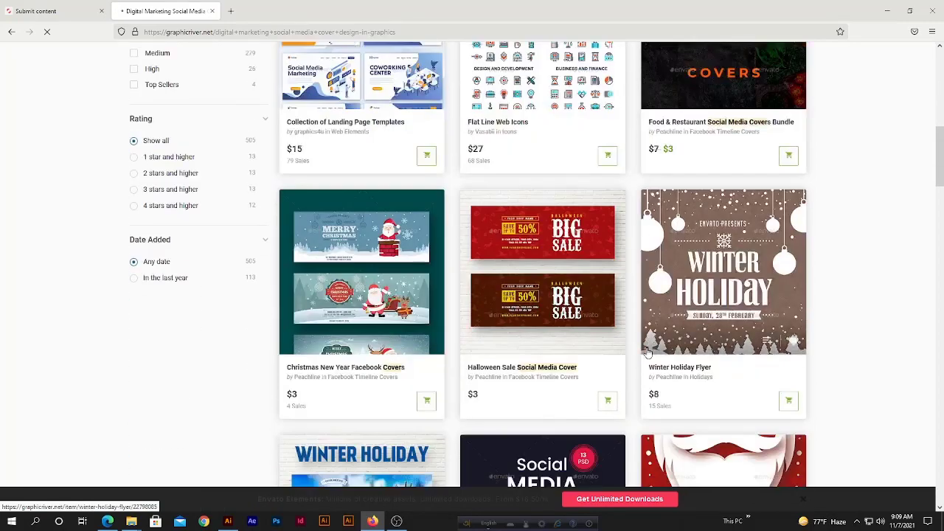
scroll(647, 353, "down", 3)
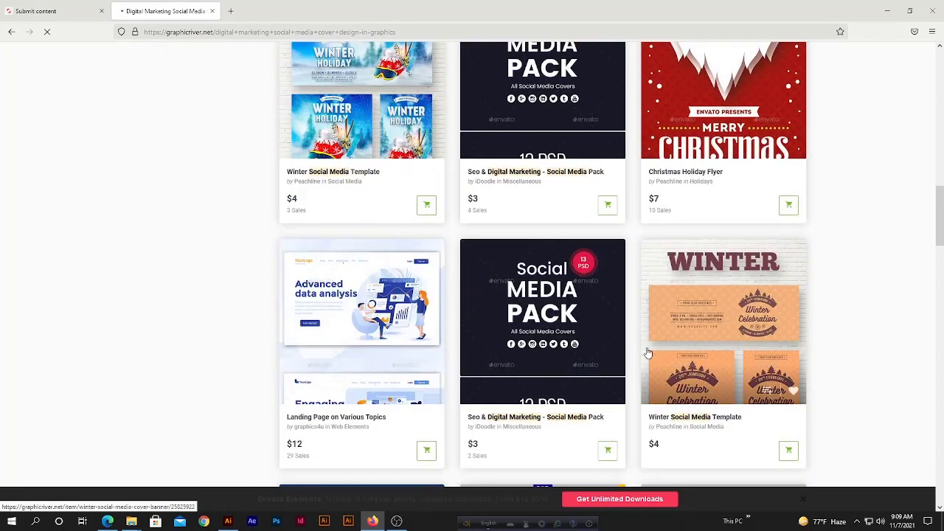
scroll(647, 353, "down", 2)
scroll(319, 341, "down", 3)
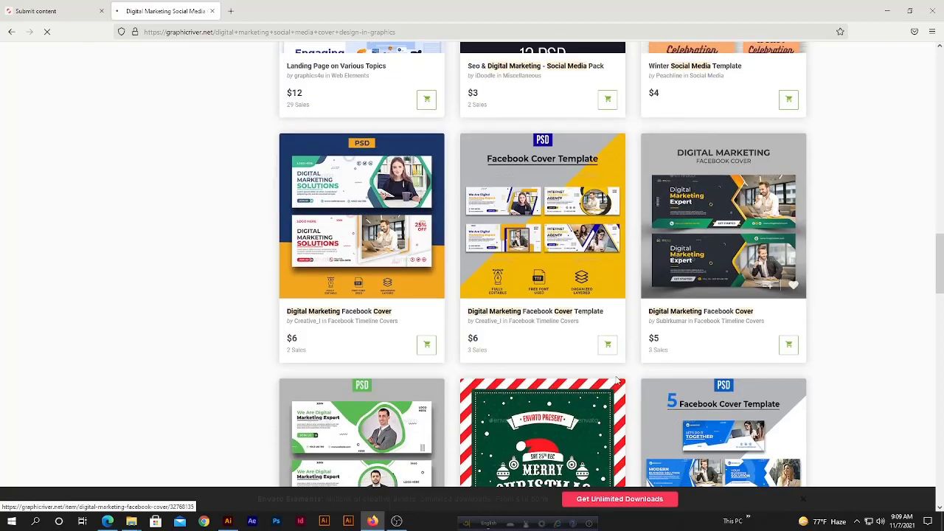
right_click(332, 314)
left_click(366, 322)
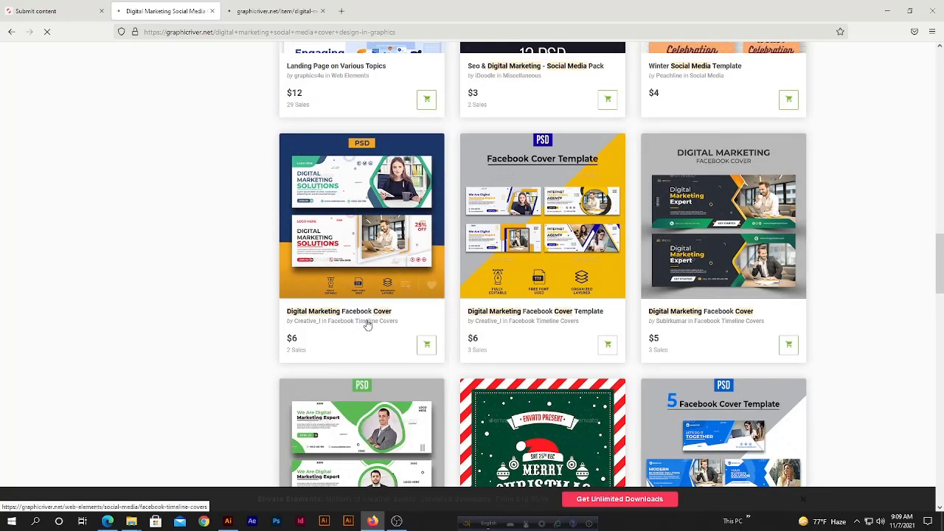
left_click(274, 9)
Refresh the Shutterstock submission page, select the uploaded vector and paste "Digital Marketing Social Media Cover Design" as its description.
left_click(82, 12)
left_click(46, 31)
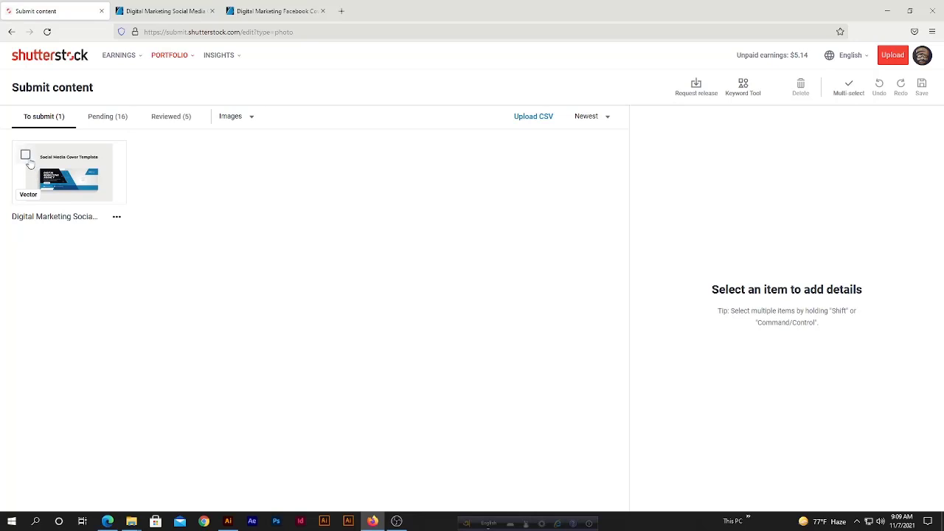
left_click(25, 155)
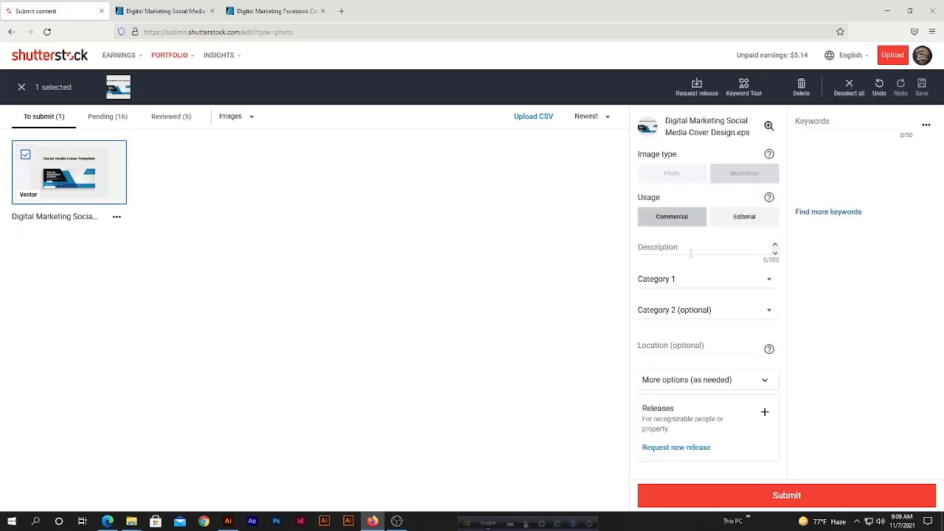
right_click(653, 248)
left_click(678, 319)
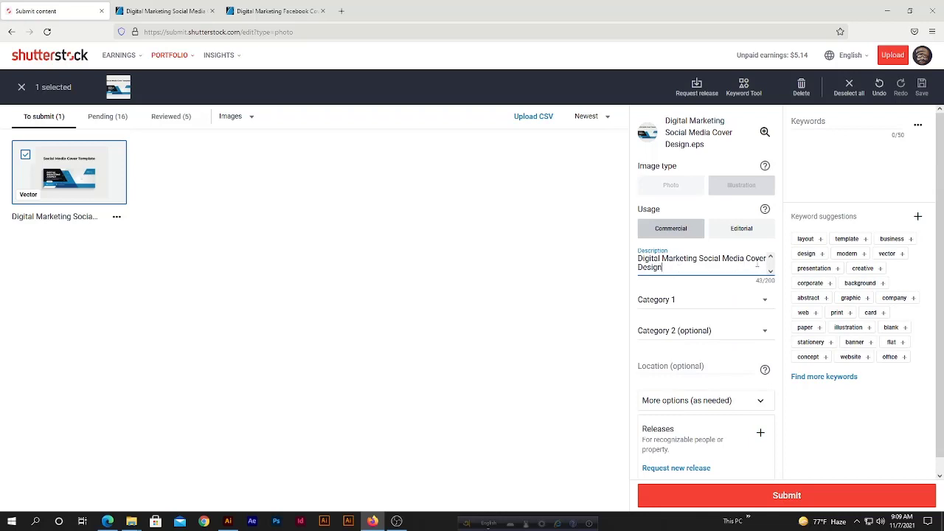
Set the vector's Category 1 to Business/Finance and Category 2 to Abstract.
left_click(674, 301)
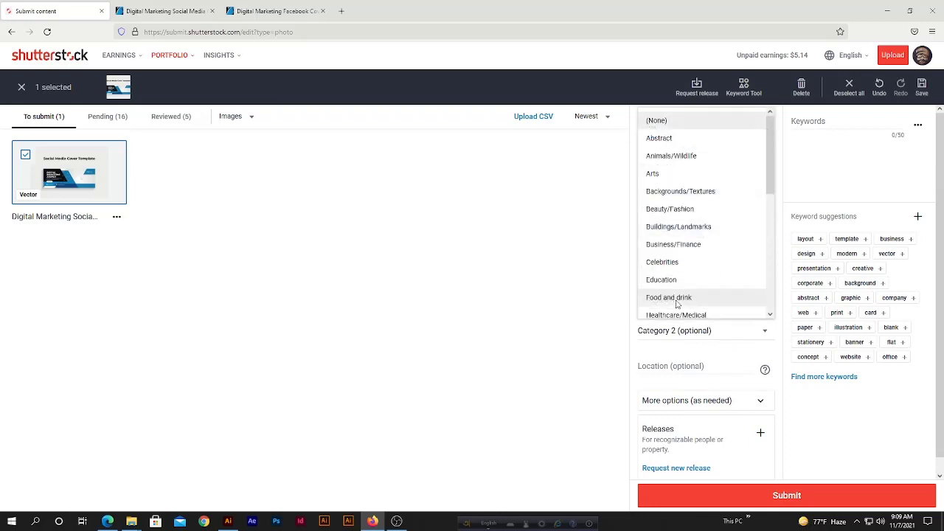
left_click(671, 245)
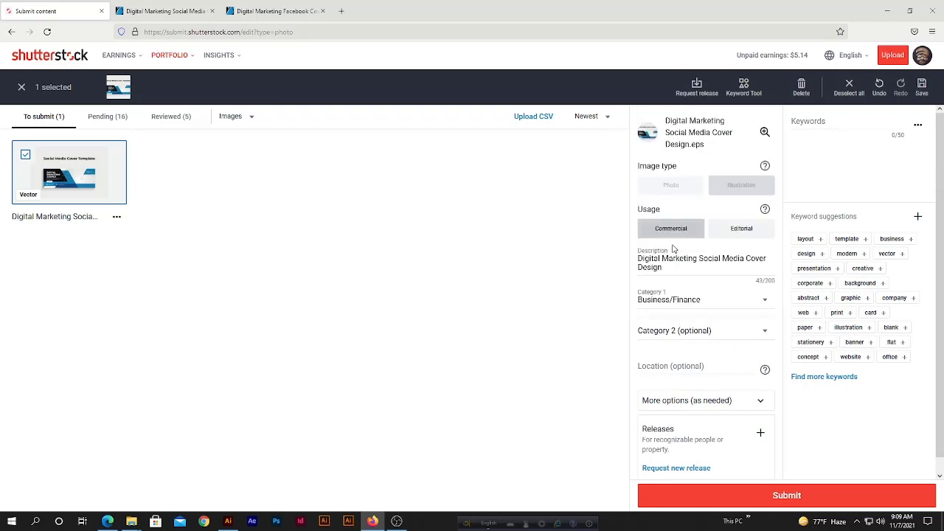
left_click(673, 337)
left_click(656, 170)
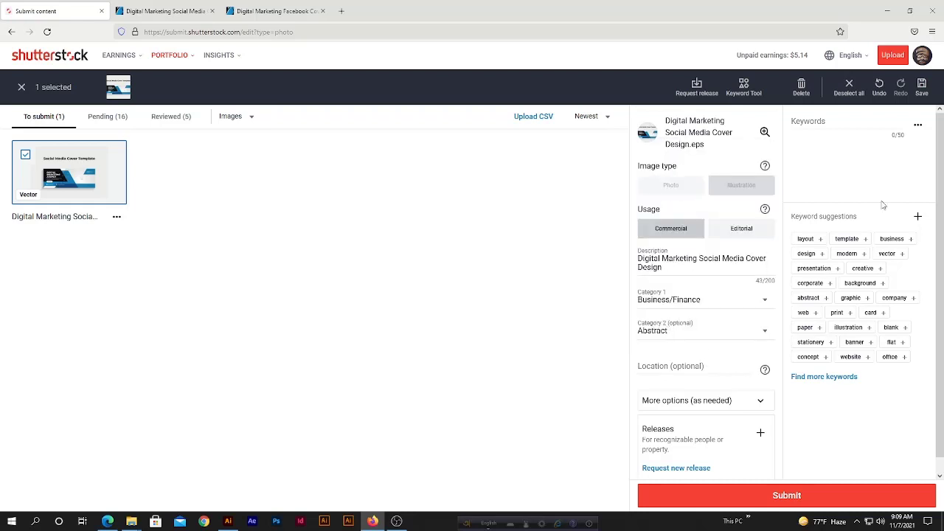
Copy all tags of the GraphicRiver Digital Marketing Facebook Cover item and add them as keywords to the Shutterstock submission.
left_click(277, 11)
scroll(693, 336, "down", 4)
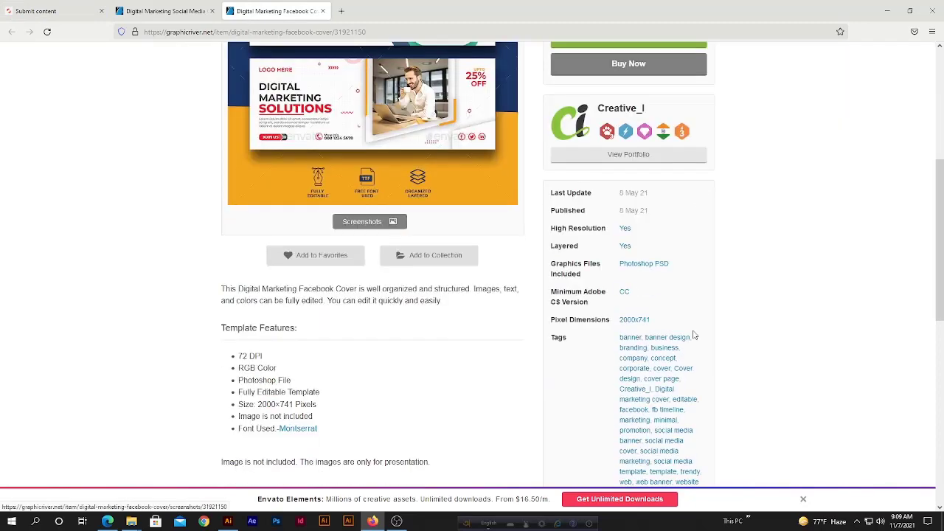
scroll(693, 335, "down", 3)
left_click_drag(619, 137, 710, 287)
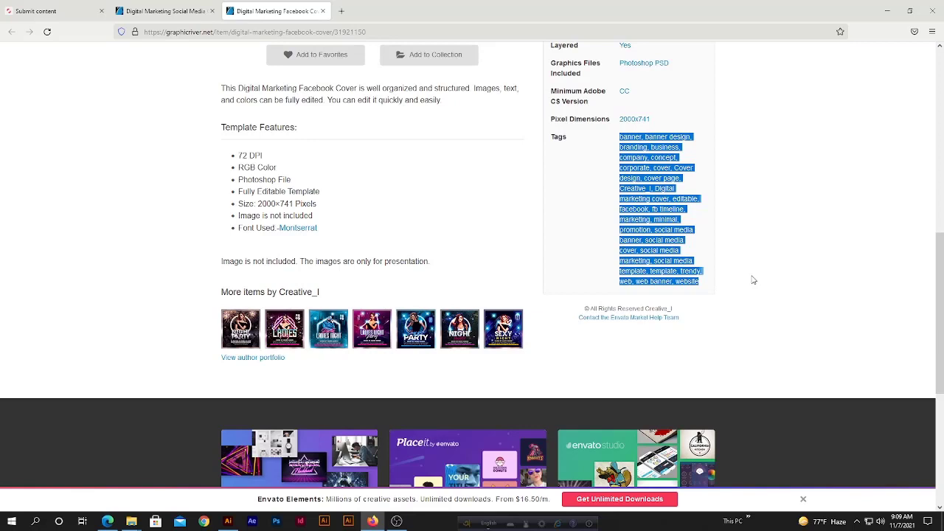
left_click(71, 8)
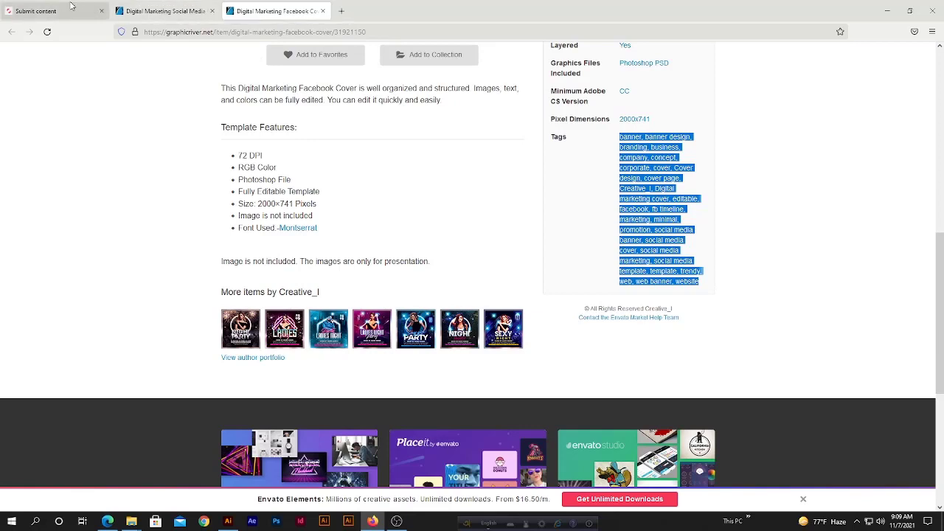
left_click(809, 126)
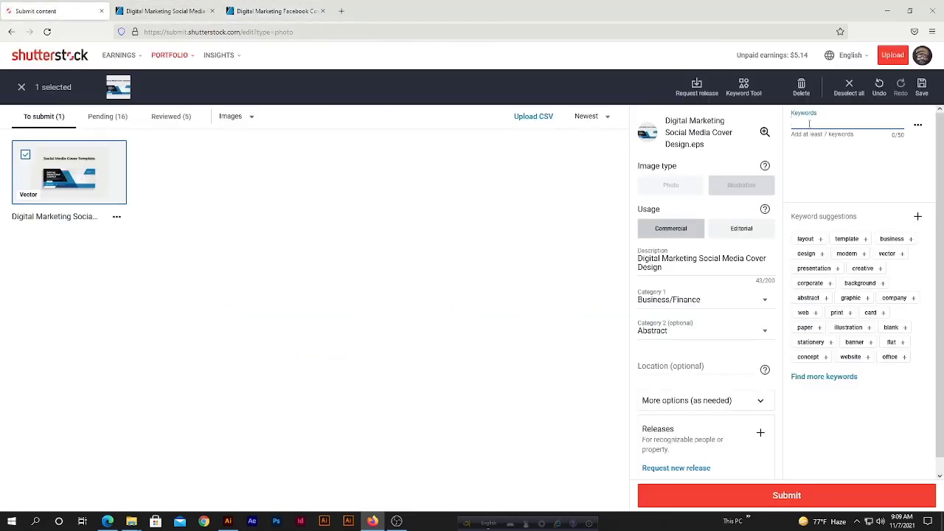
key("ctrl+v")
key("Return")
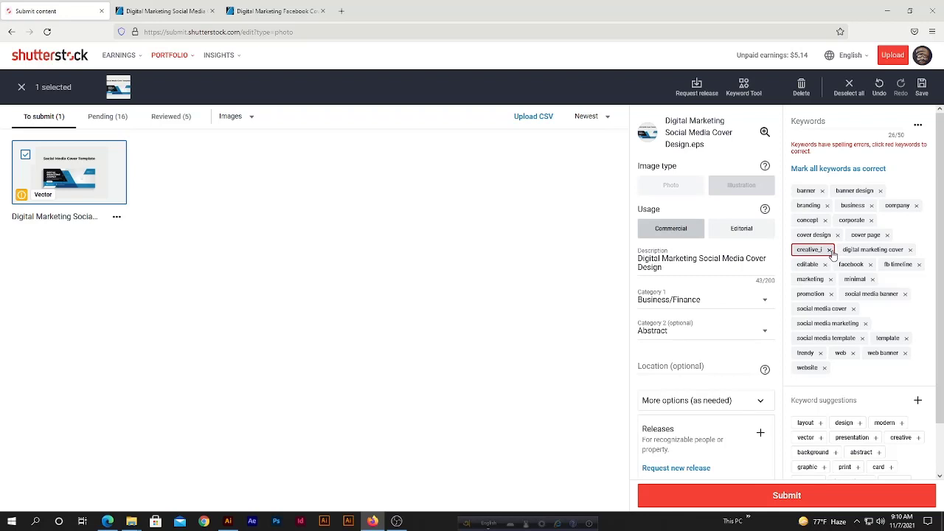
Remove the keywords "creative_i", "facebook" and "fb timeline" from the submission.
left_click(829, 250)
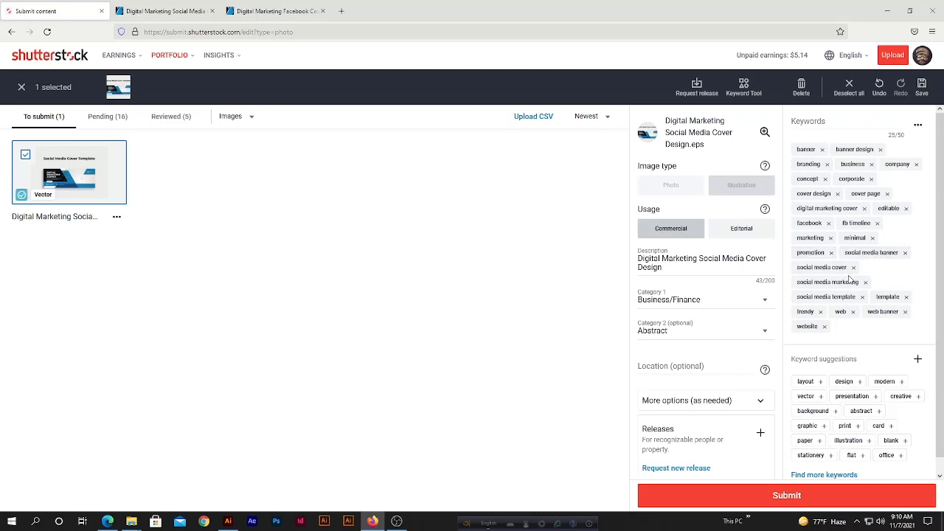
left_click(829, 223)
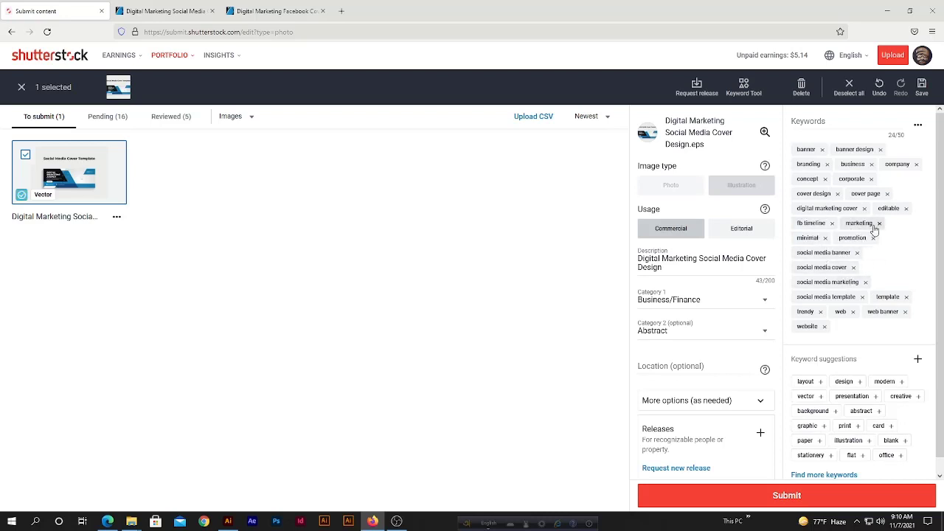
left_click(830, 223)
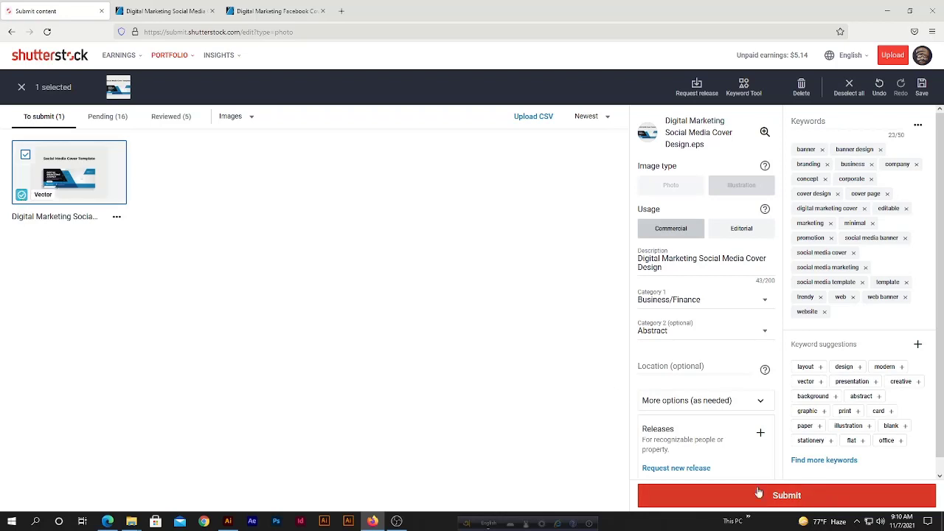
Submit the cover design for review and show the pending items.
left_click(794, 499)
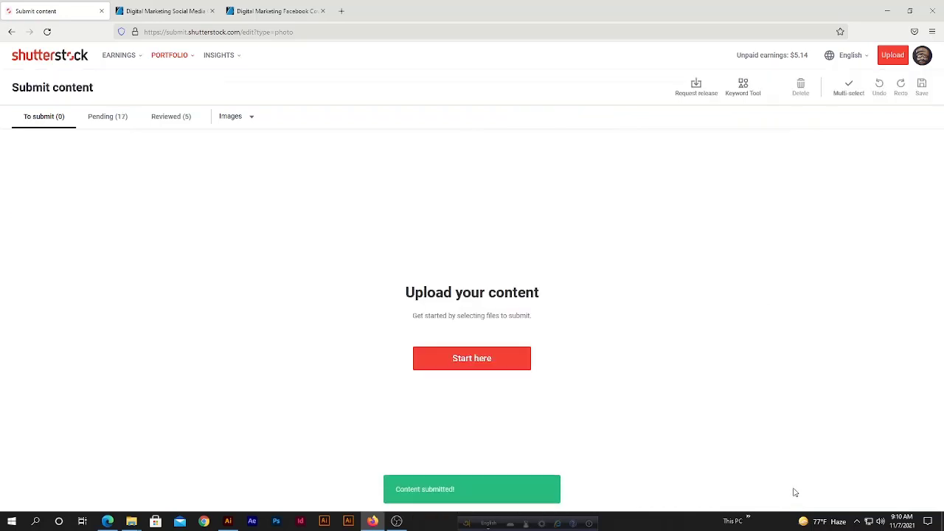
left_click(105, 120)
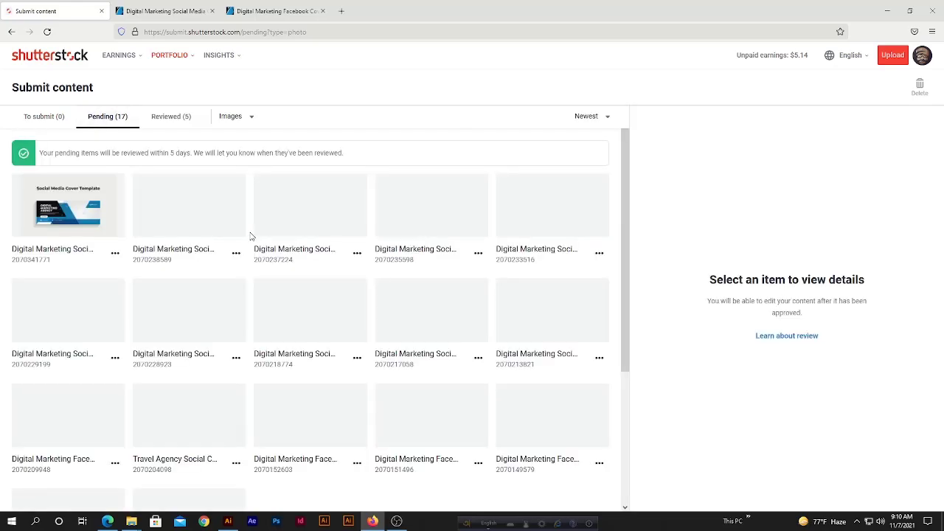